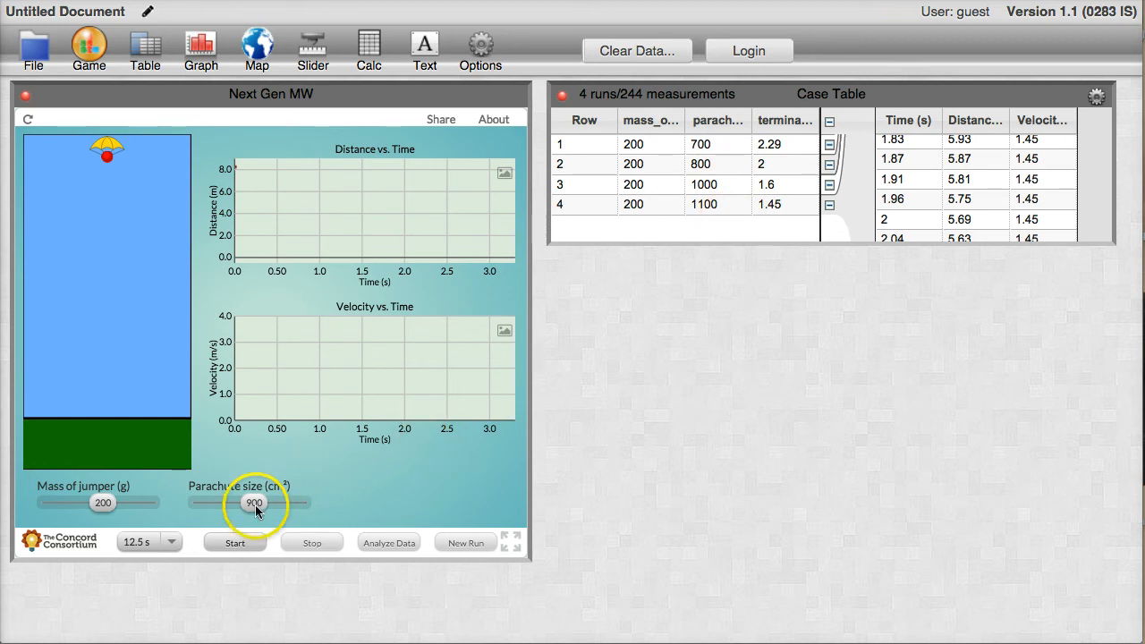
Run the parachute simulation with the 900 cm² parachute and send the run's data to the case table.
click(236, 539)
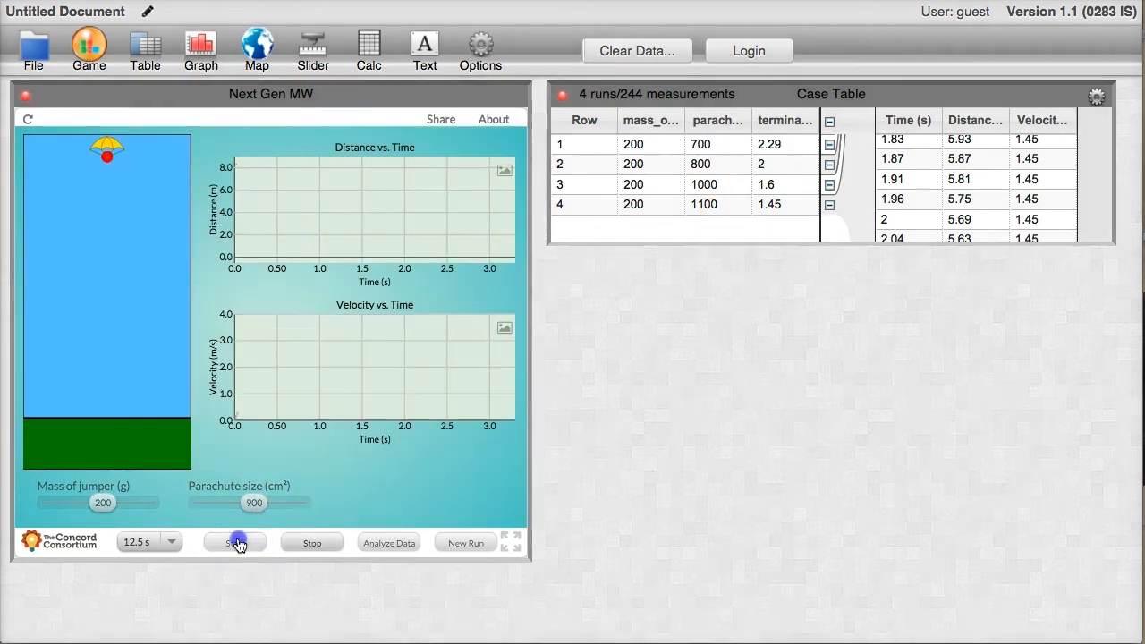
click(390, 541)
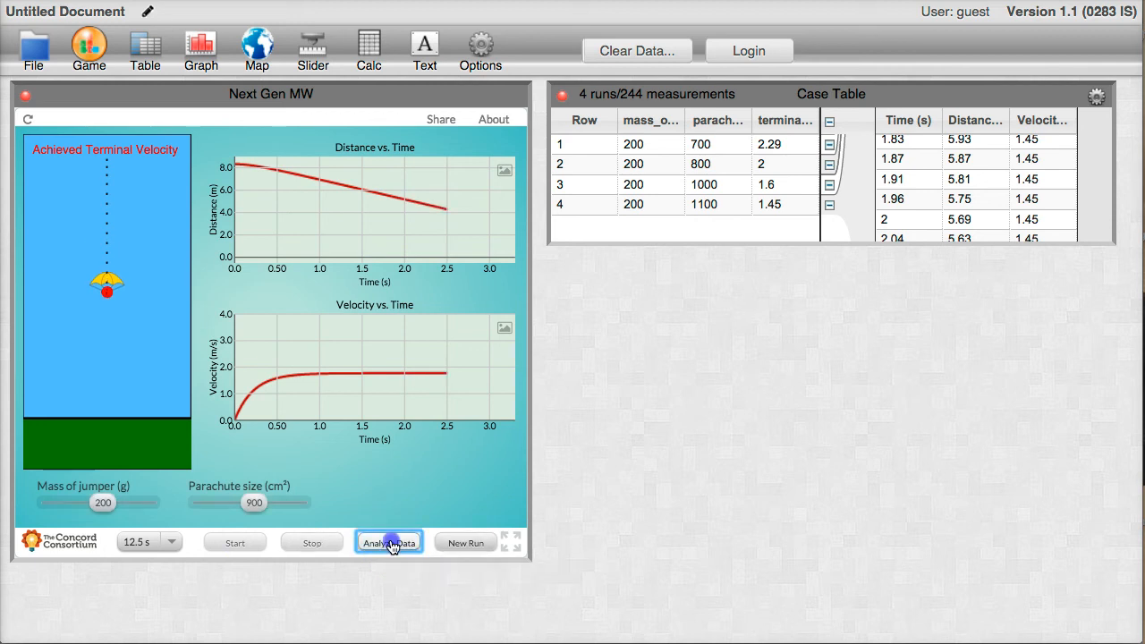
click(454, 546)
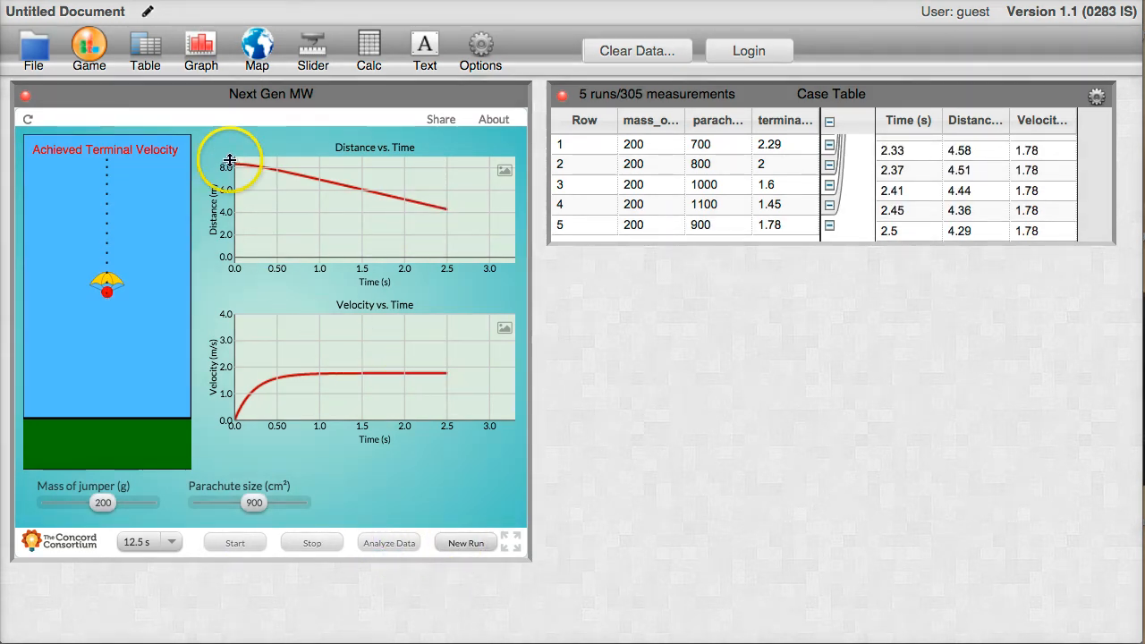
Create a graph with Time on the horizontal axis and Velocity on the vertical axis.
click(202, 65)
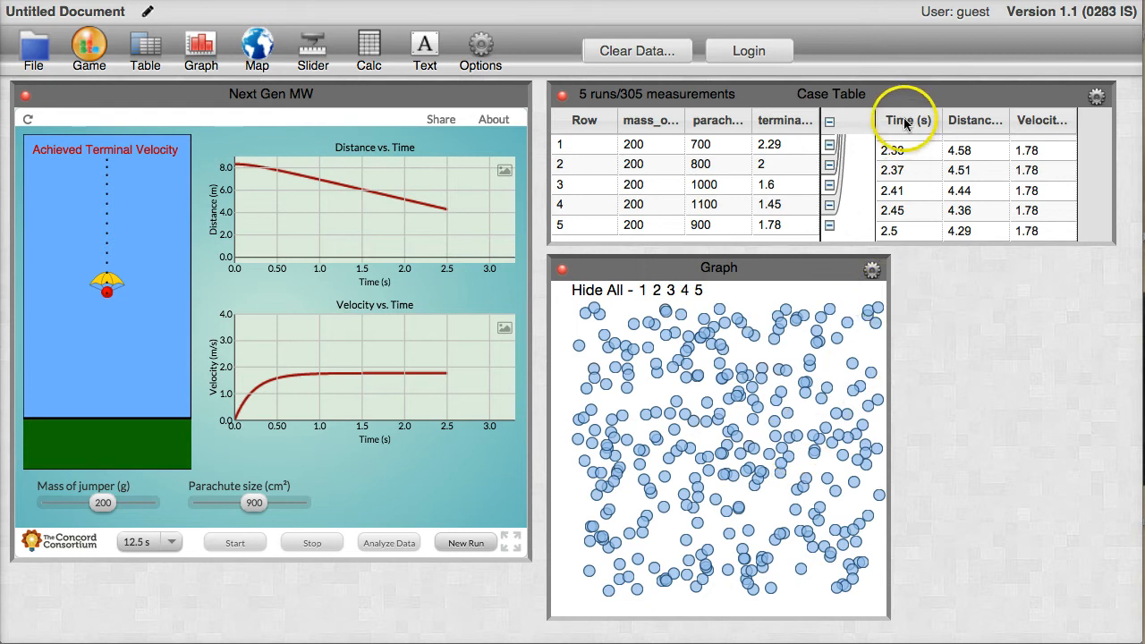
drag(904, 122, 695, 606)
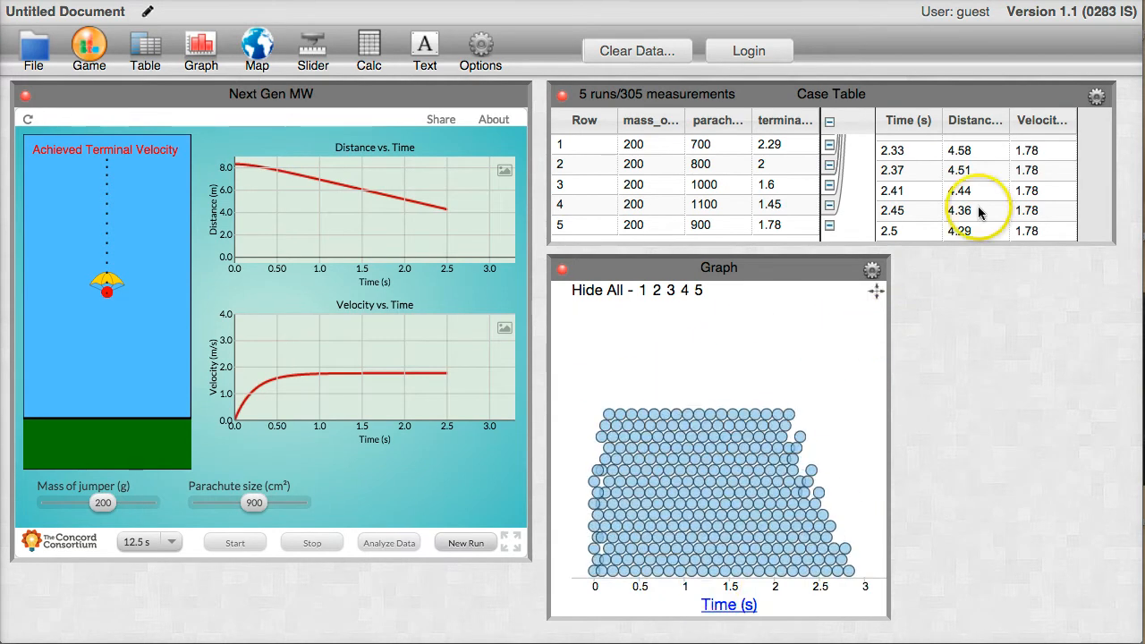
drag(1029, 123, 564, 465)
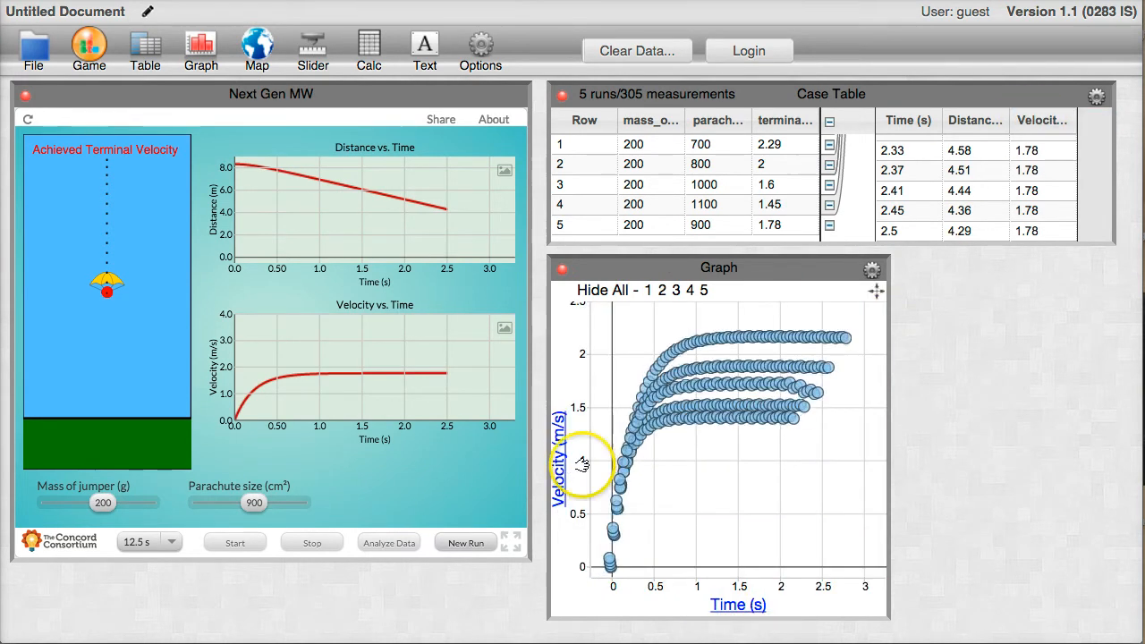
Zoom in on the rising part of the velocity curves and zoom back out.
mouse_move(795, 416)
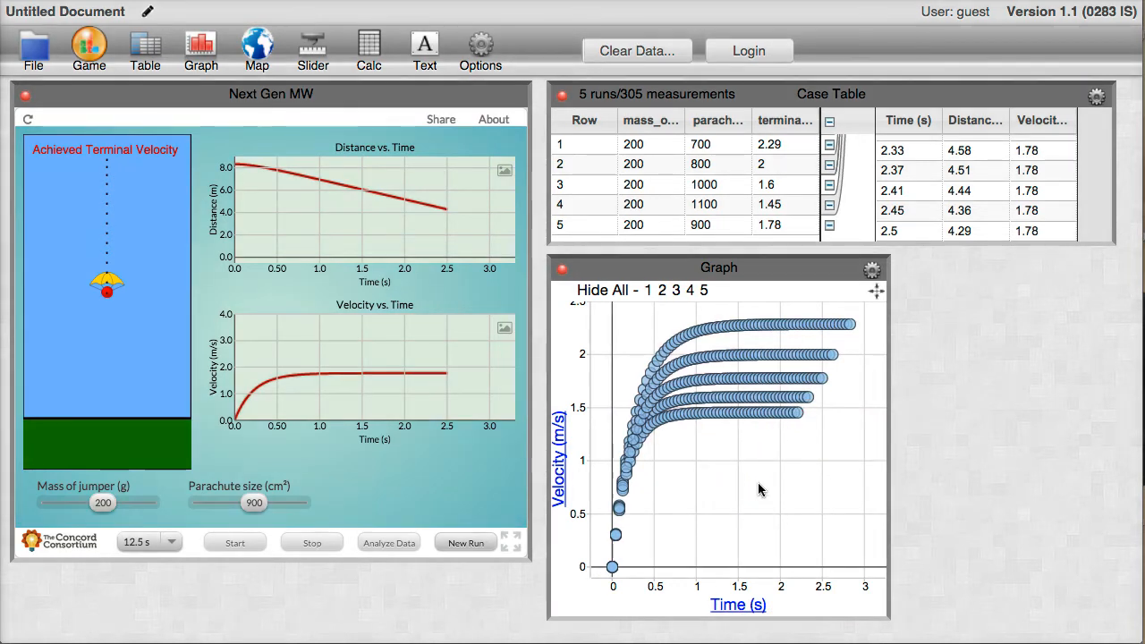
double_click(650, 453)
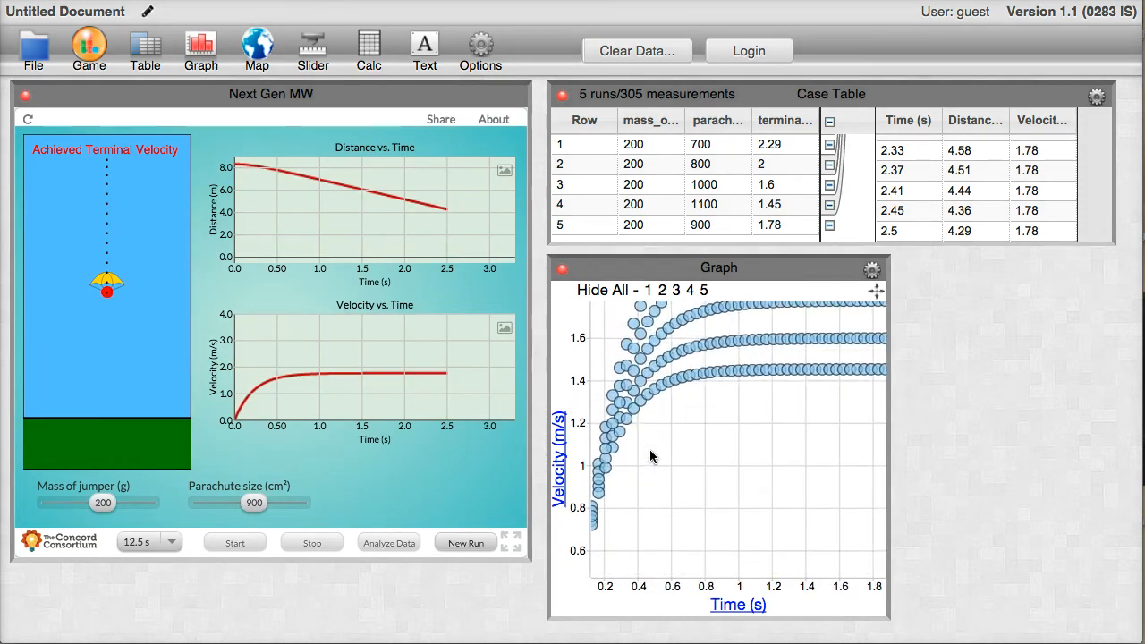
shift+double_click(650, 451)
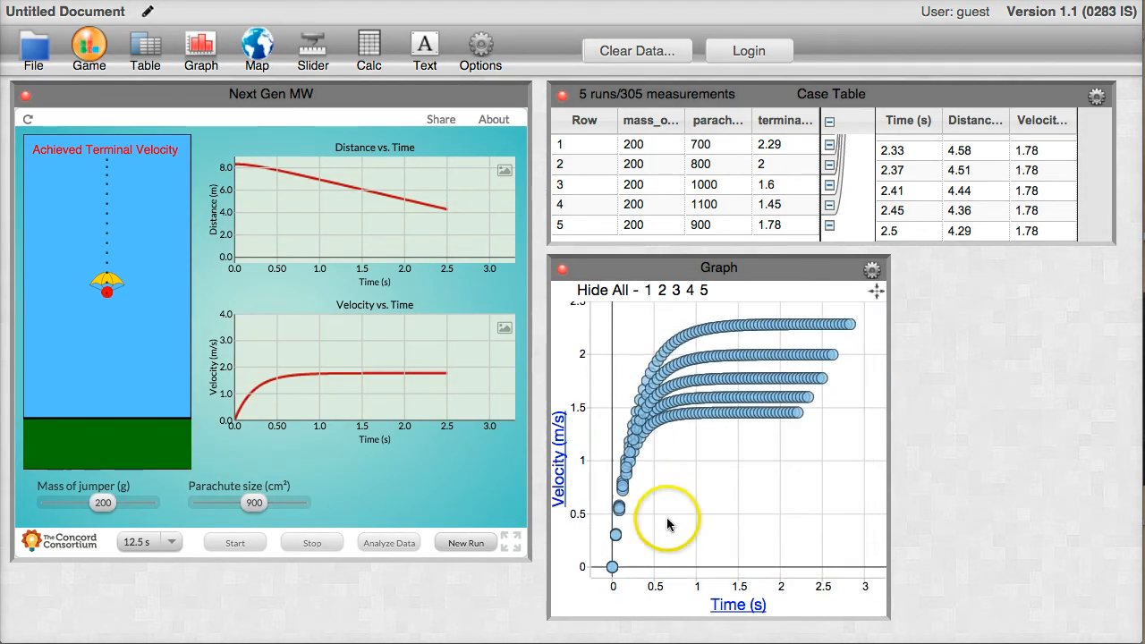
Stretch and shift the graph's time and velocity axes, and rescale the graph to its data.
drag(607, 578, 741, 592)
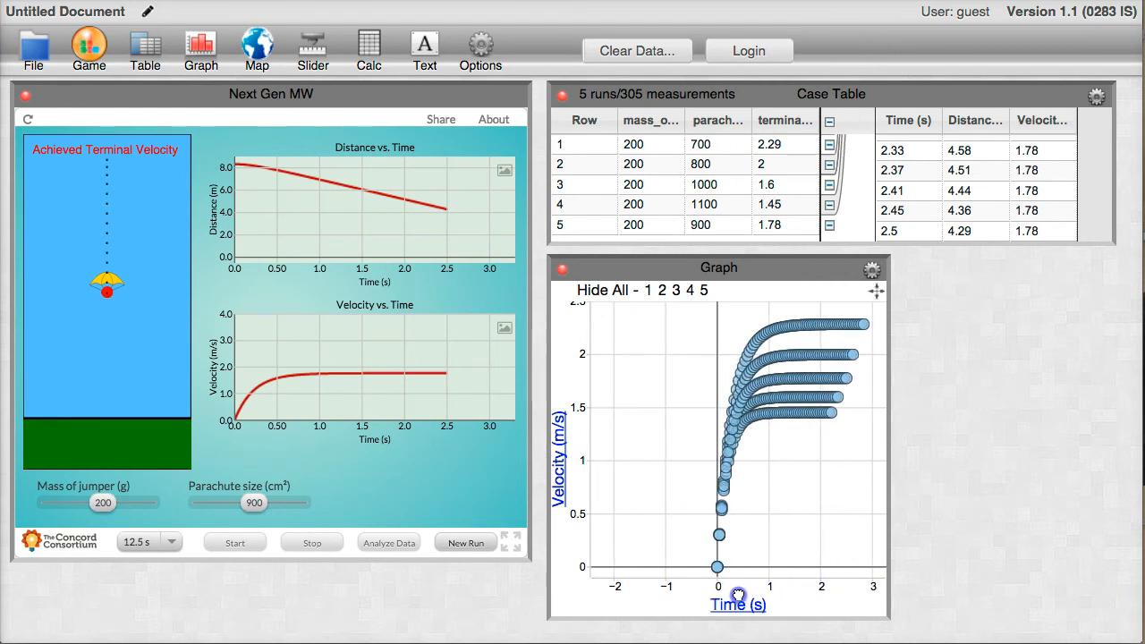
click(841, 594)
drag(841, 594, 619, 572)
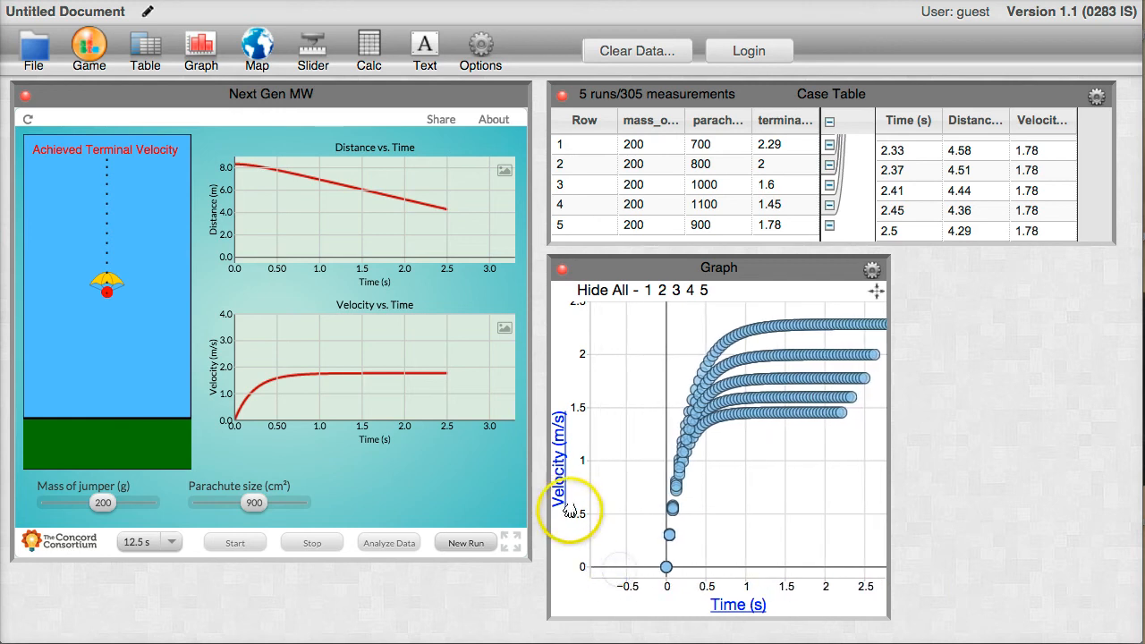
drag(572, 514, 568, 636)
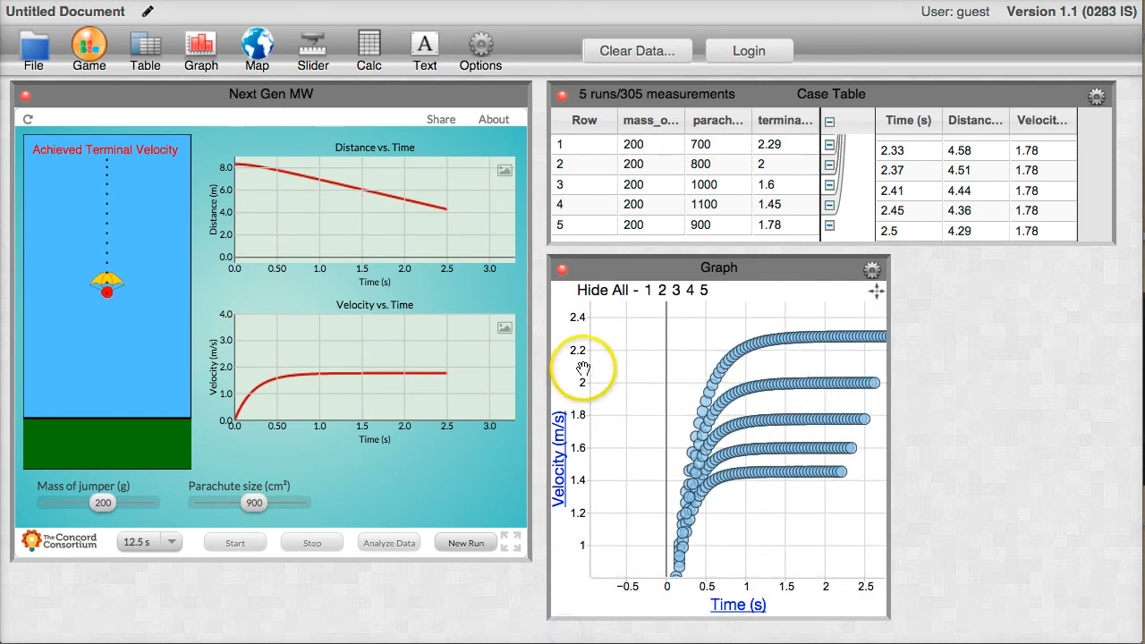
drag(576, 386, 576, 482)
click(872, 270)
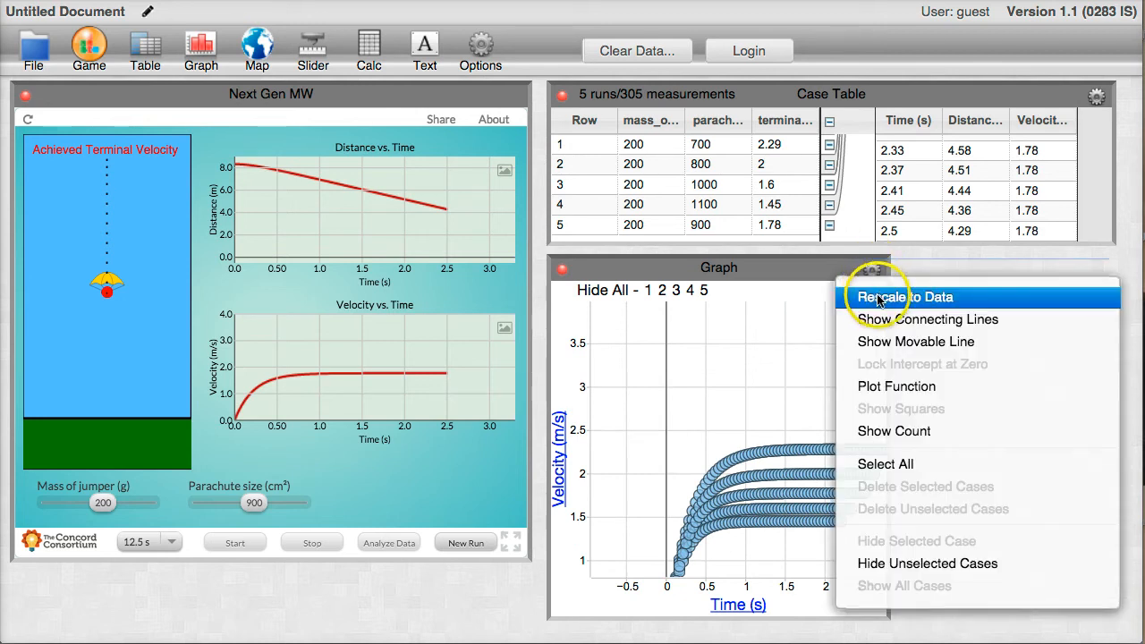
click(880, 307)
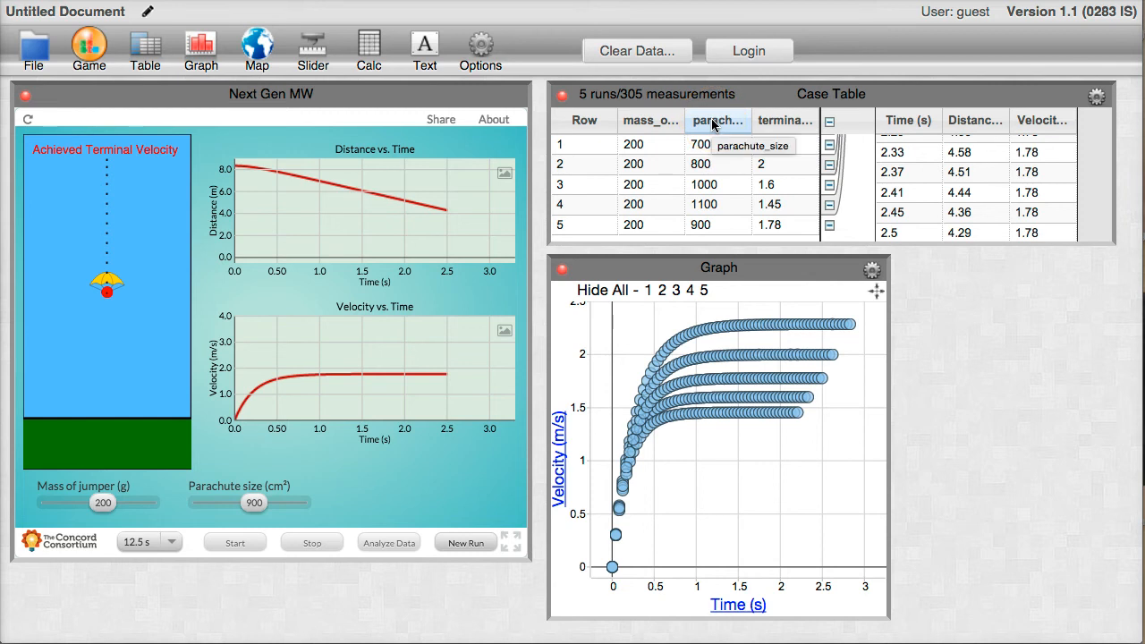
Add parachute_size as the velocity graph's legend attribute and treat it as categorical.
drag(713, 126, 736, 378)
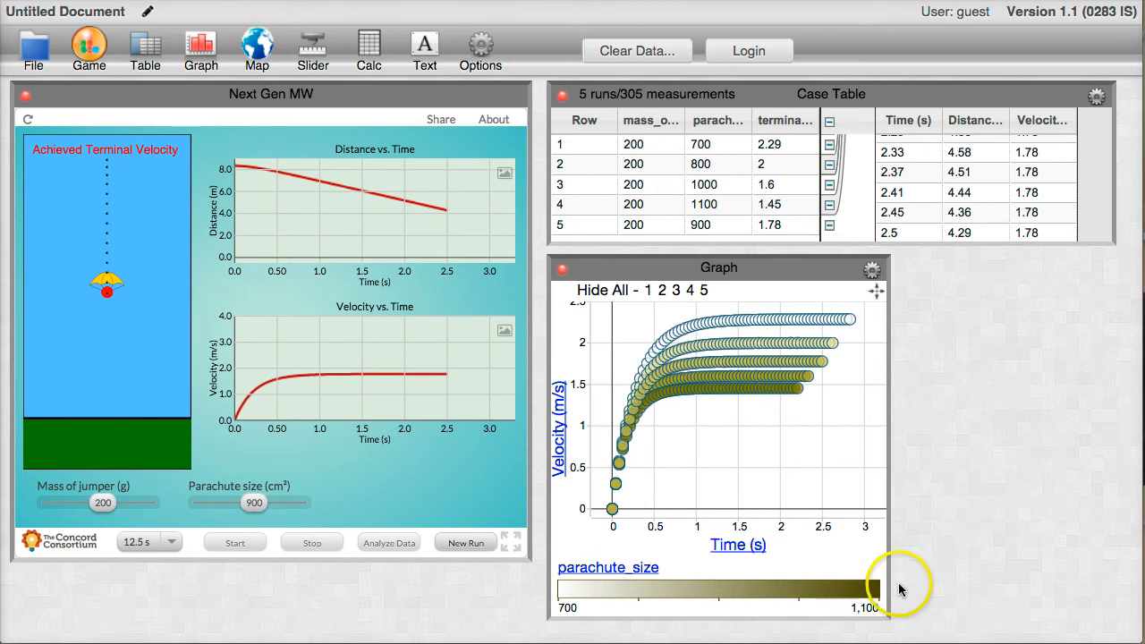
click(630, 569)
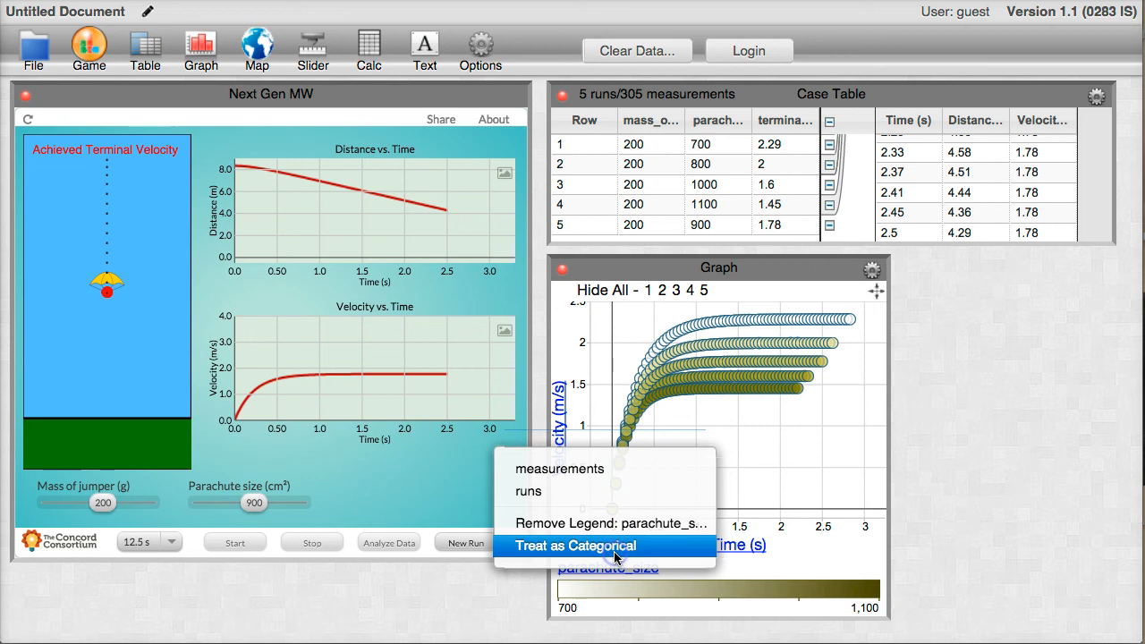
click(615, 547)
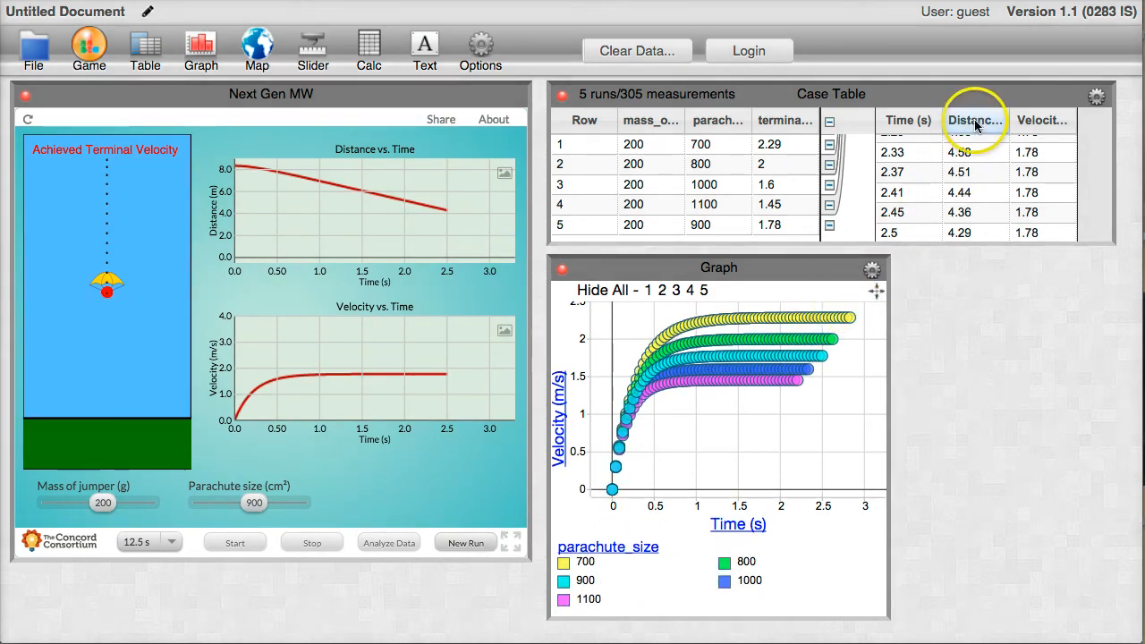
Replot the graph with Distance_to_surface on the vertical axis and Velocity on the horizontal axis.
click(973, 124)
drag(971, 122, 564, 427)
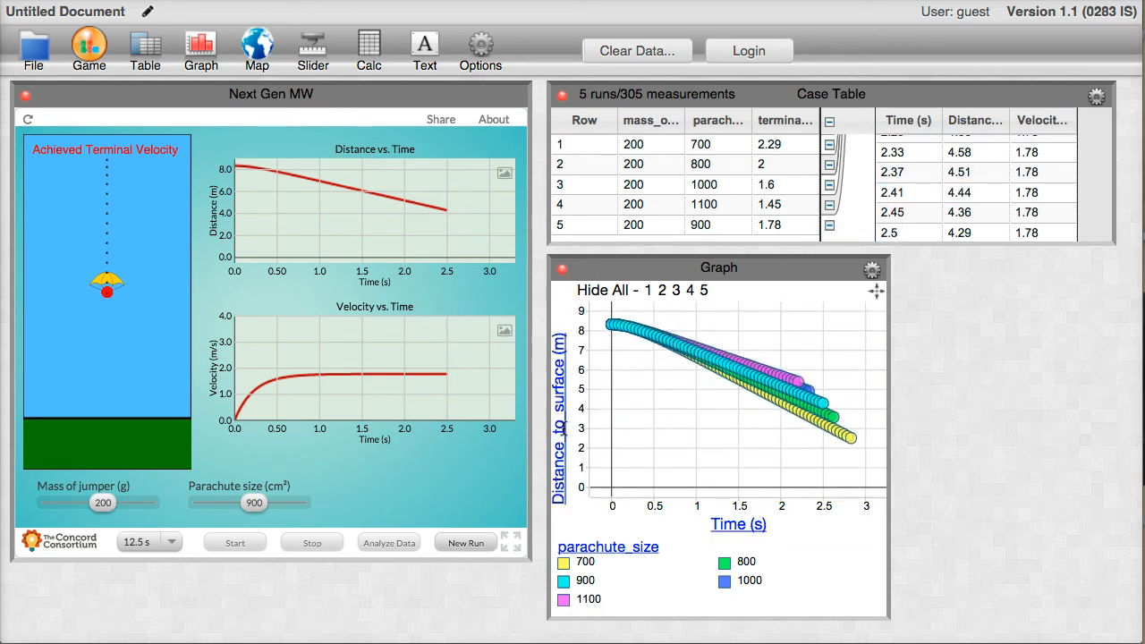
click(729, 534)
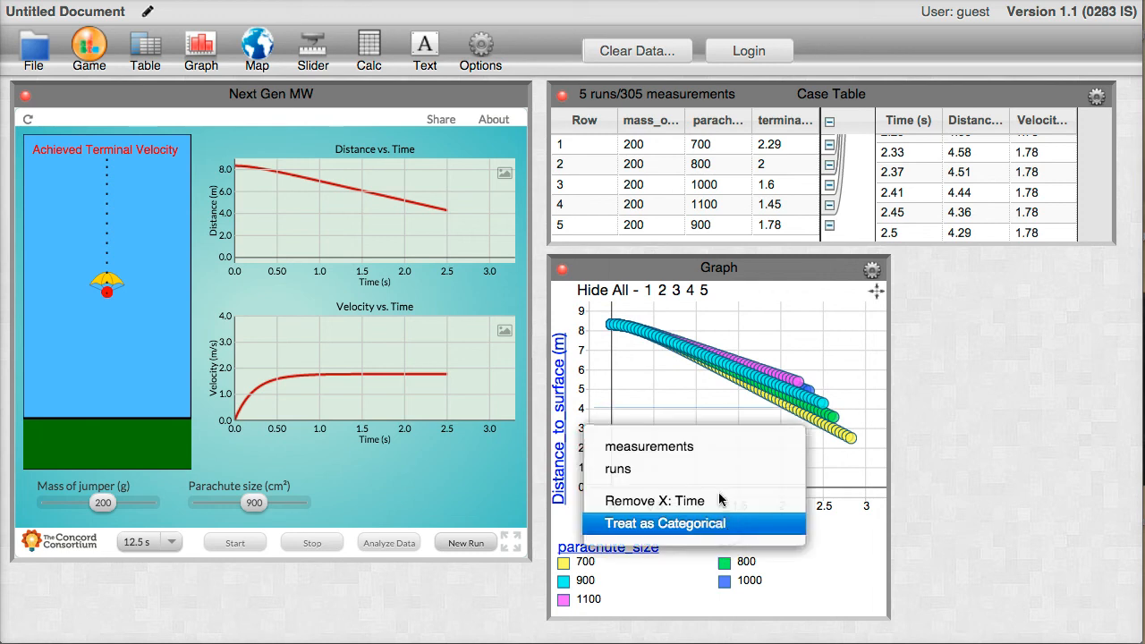
mouse_move(715, 446)
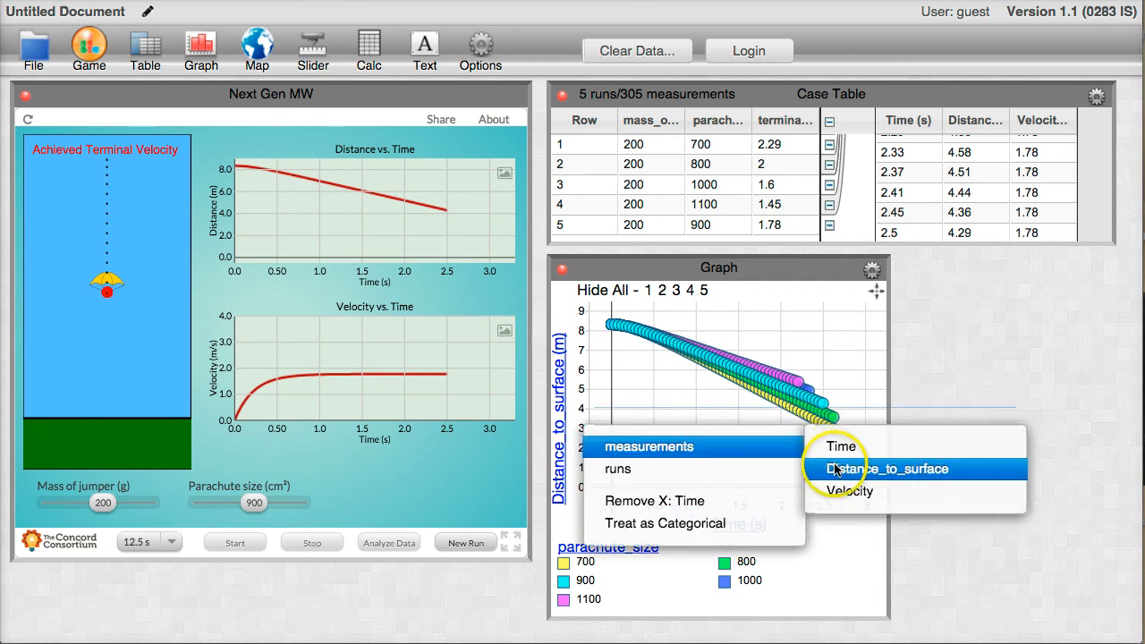
click(836, 493)
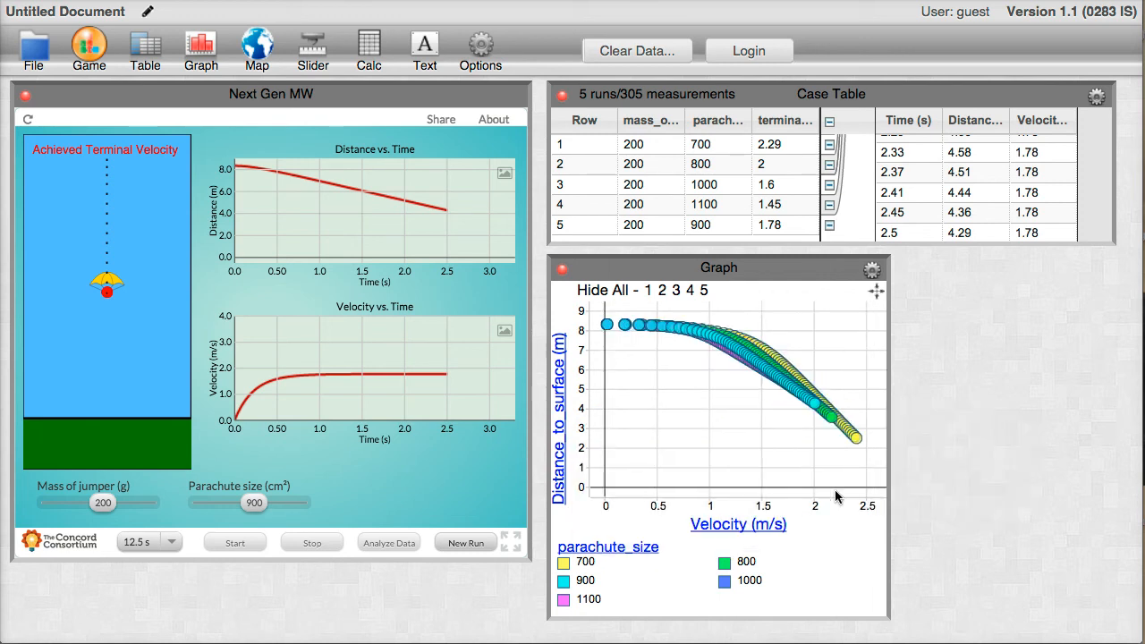
Return the graph to Time on the horizontal axis and Velocity on the vertical axis.
drag(907, 123, 702, 528)
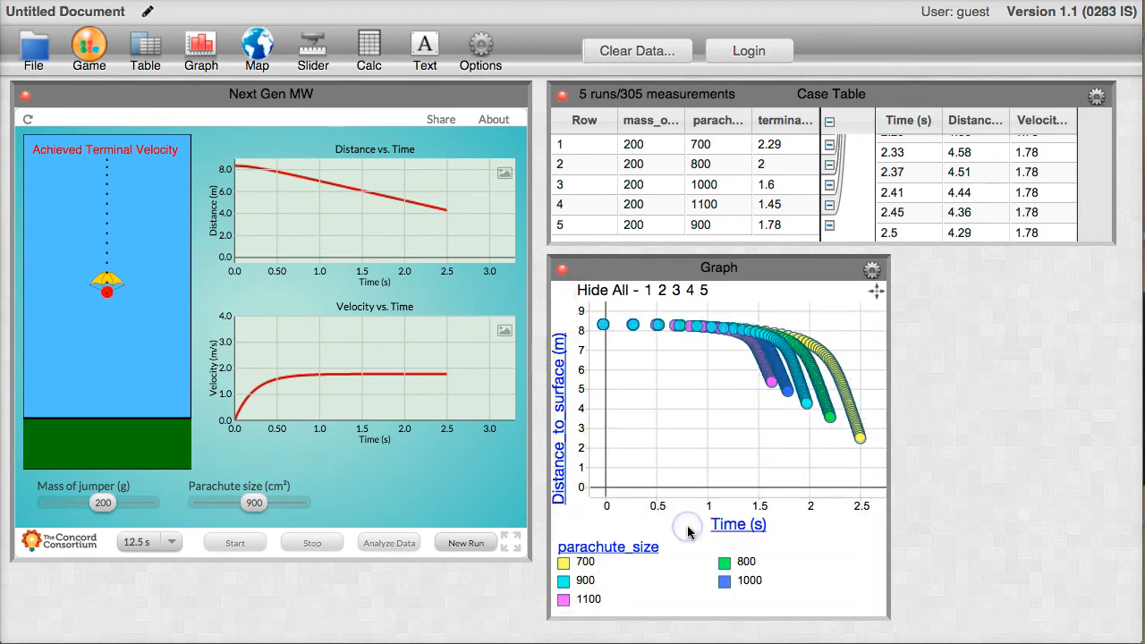
drag(1022, 126, 560, 382)
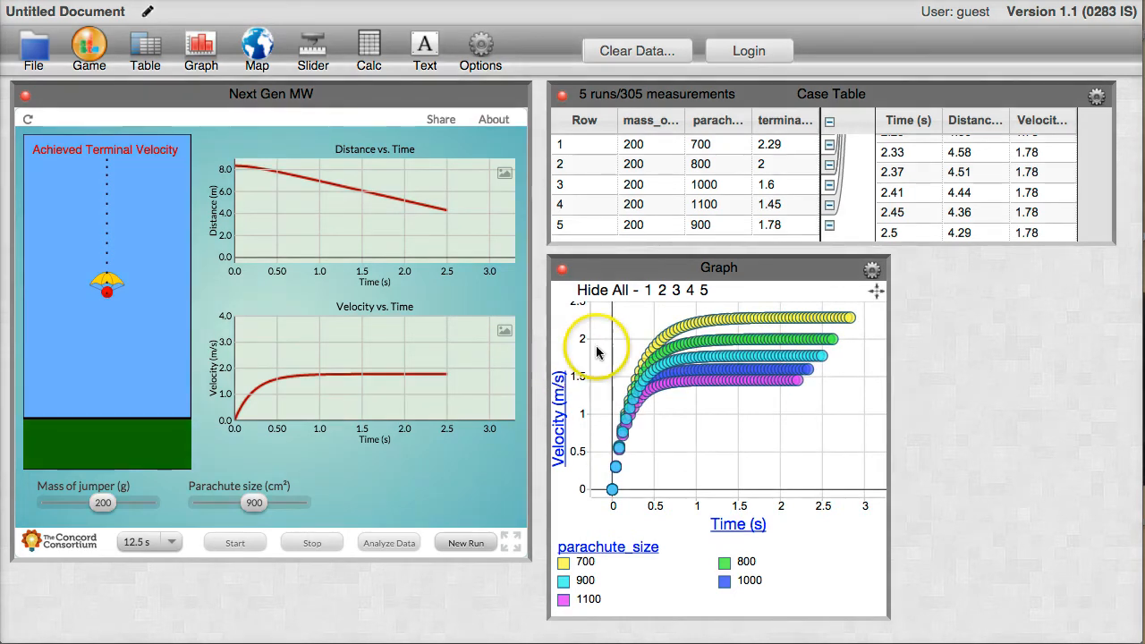
Hide runs 1, 2 and 3 in the velocity graph, and show all runs again.
click(649, 293)
click(668, 291)
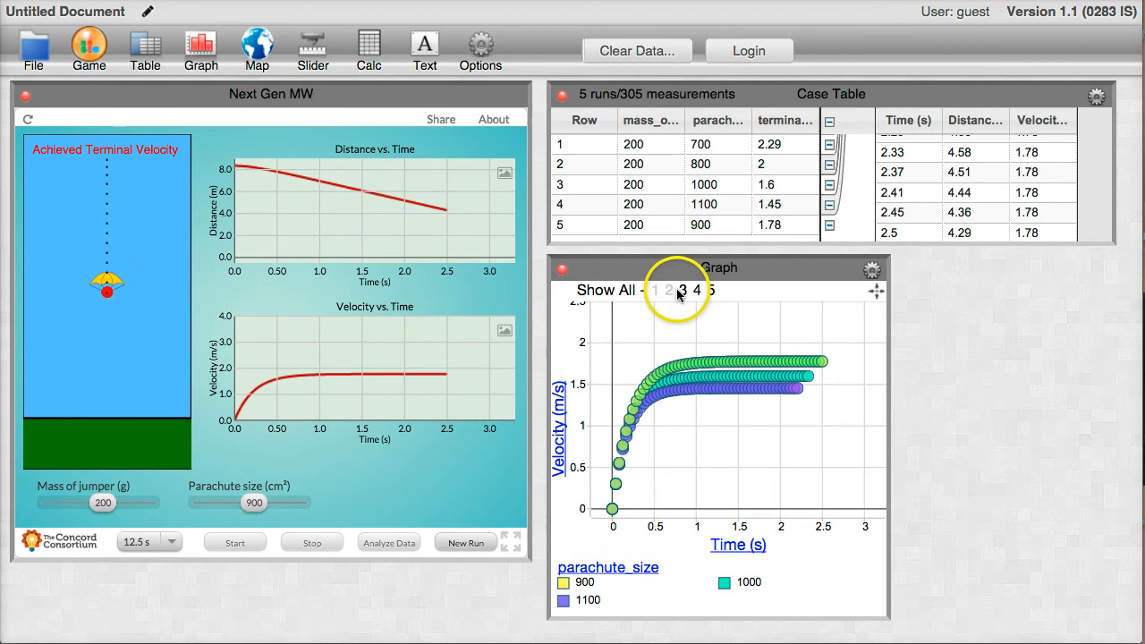
click(678, 292)
click(612, 293)
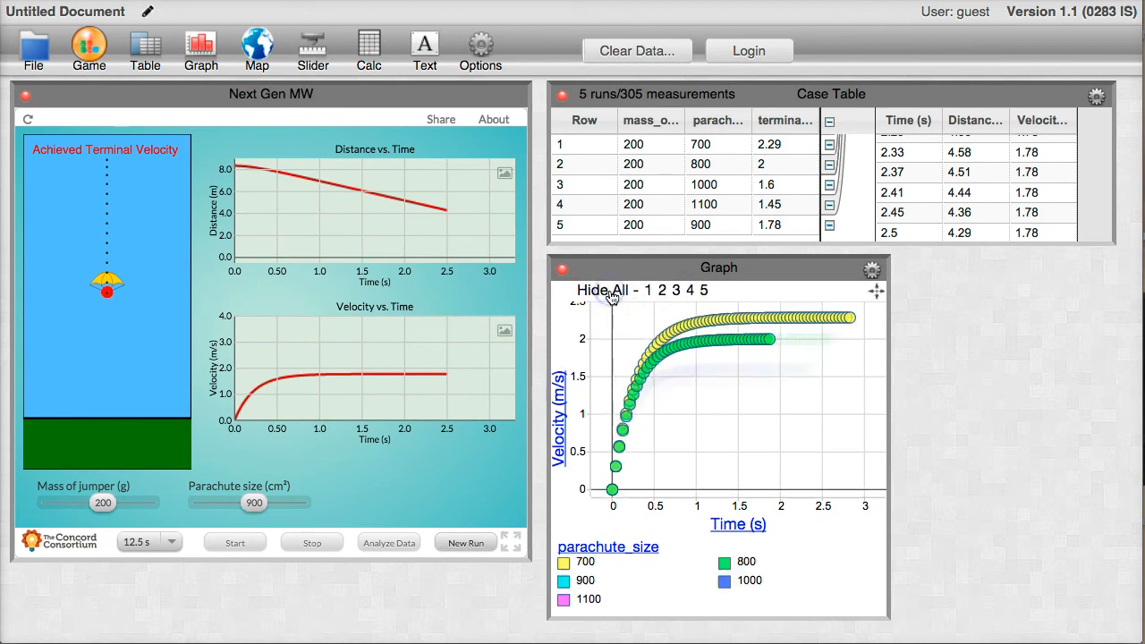
Hide all runs in the velocity graph, show only run 5, and bring all runs back.
click(610, 291)
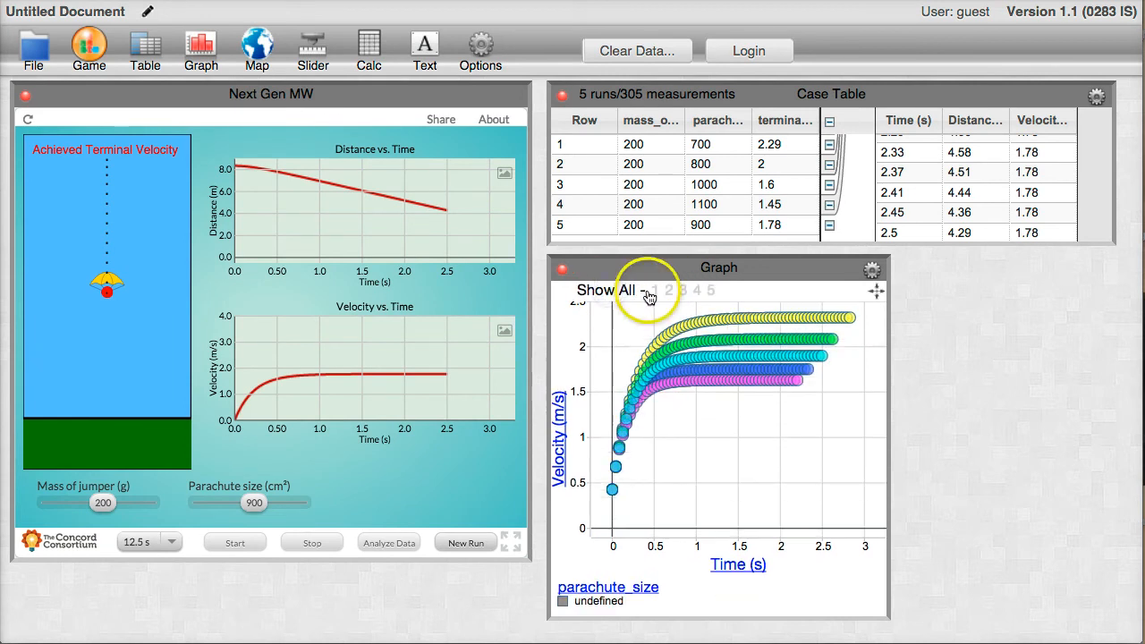
click(710, 291)
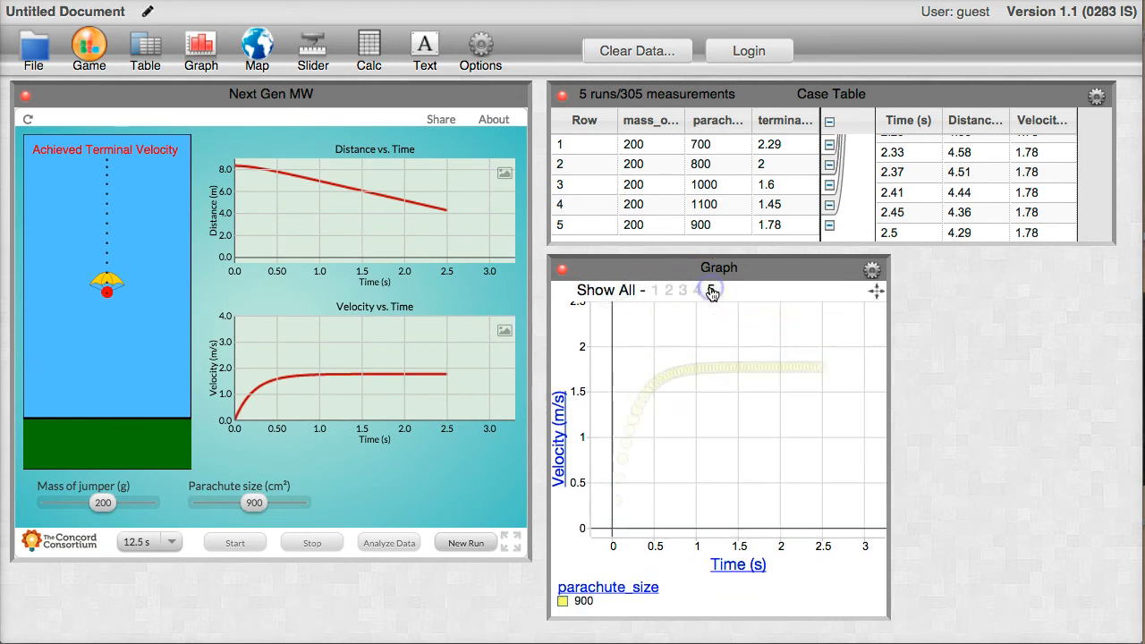
click(626, 292)
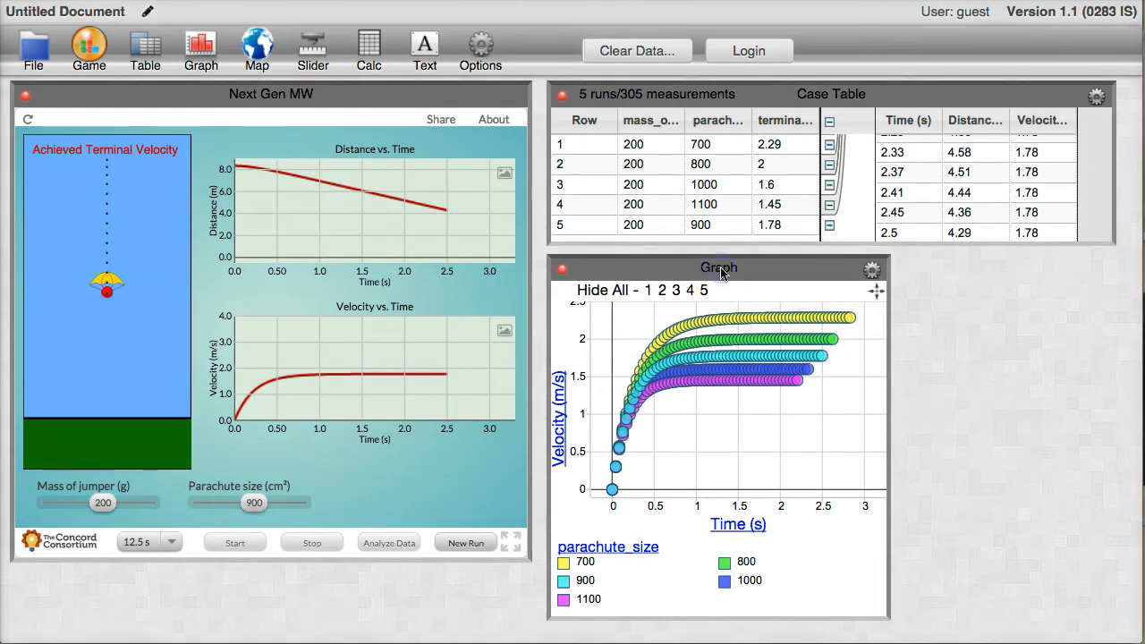
Move the velocity graph over the simulation and create a second graph of terminal_velocity against parachute_size.
drag(722, 271, 362, 212)
click(201, 47)
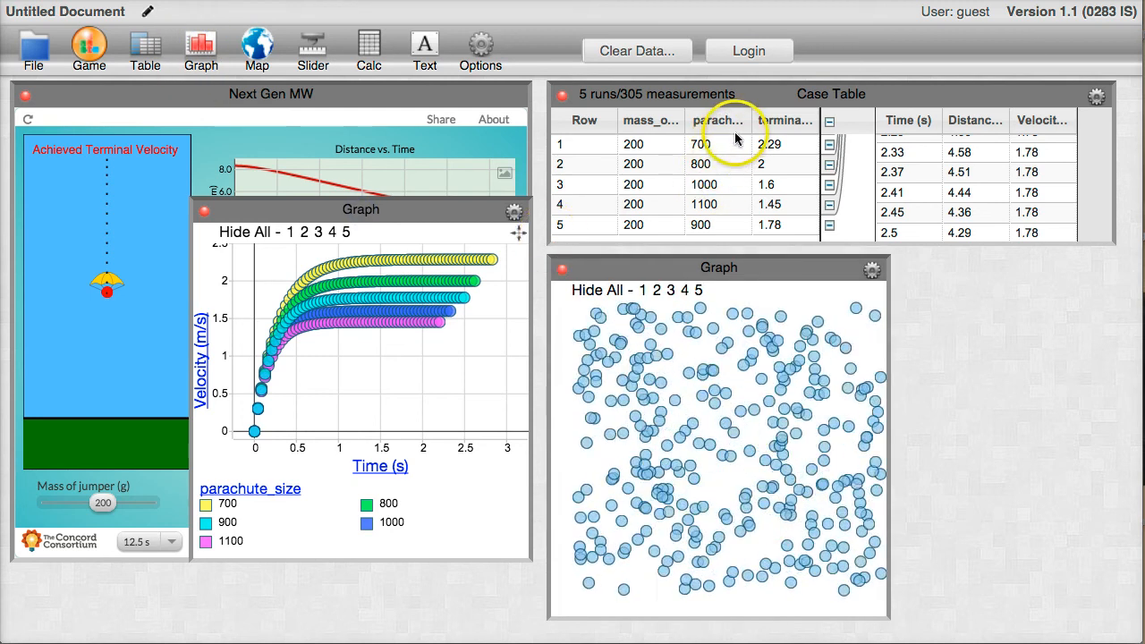
drag(720, 123, 713, 608)
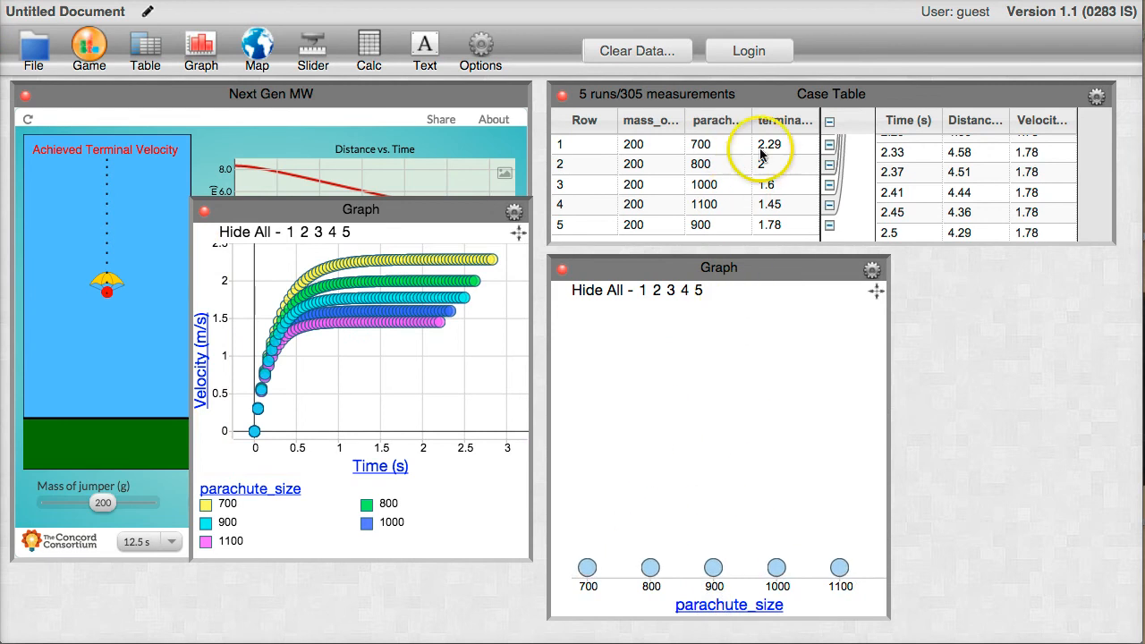
drag(776, 121, 561, 435)
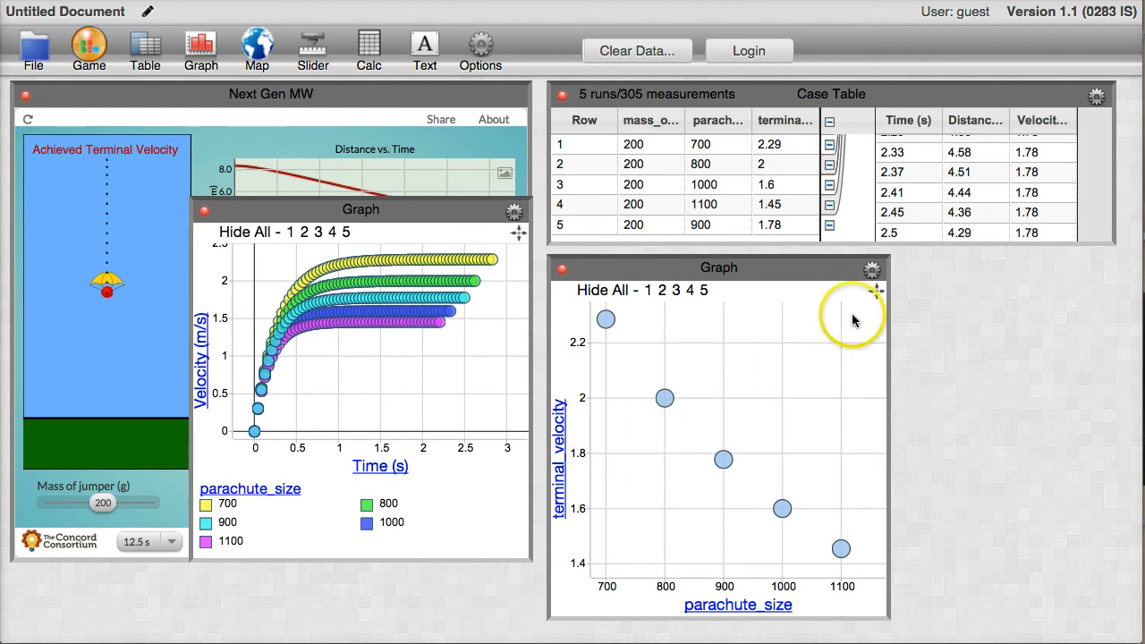
Fit a movable line to the points in the terminal_velocity graph by adjusting its slope and position, and hide the line again.
click(872, 271)
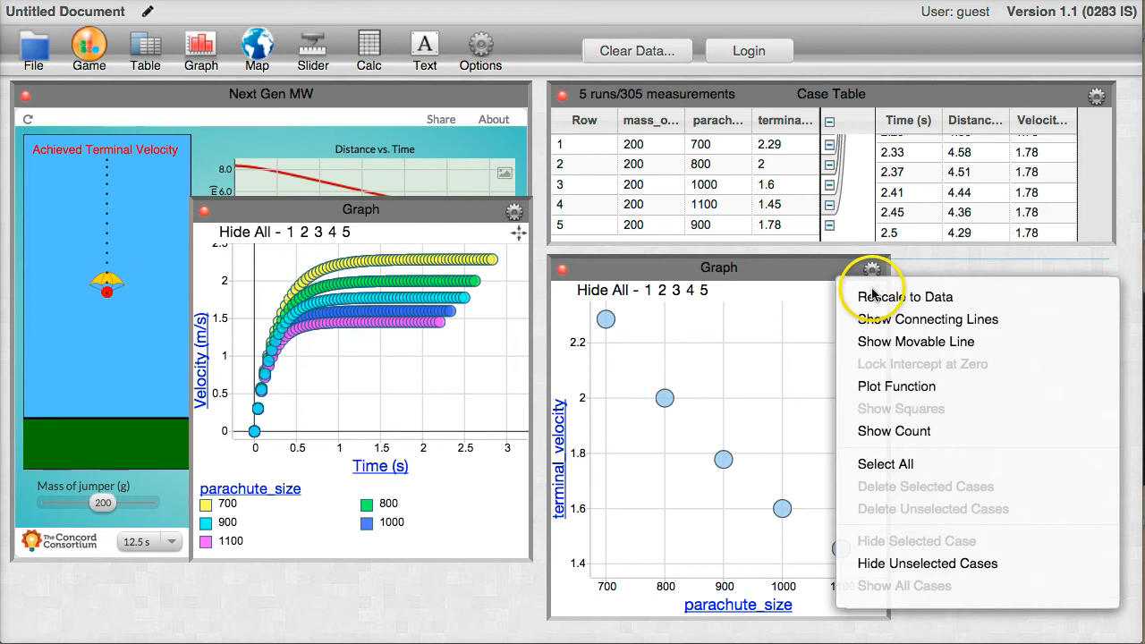
click(878, 345)
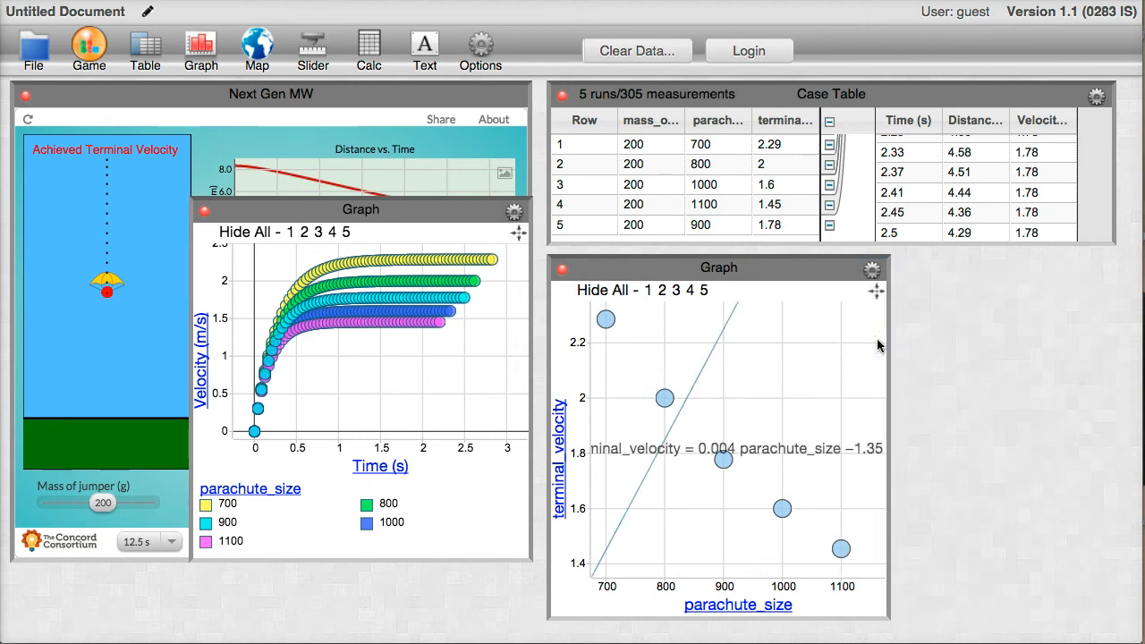
drag(758, 347, 839, 551)
drag(690, 548, 607, 319)
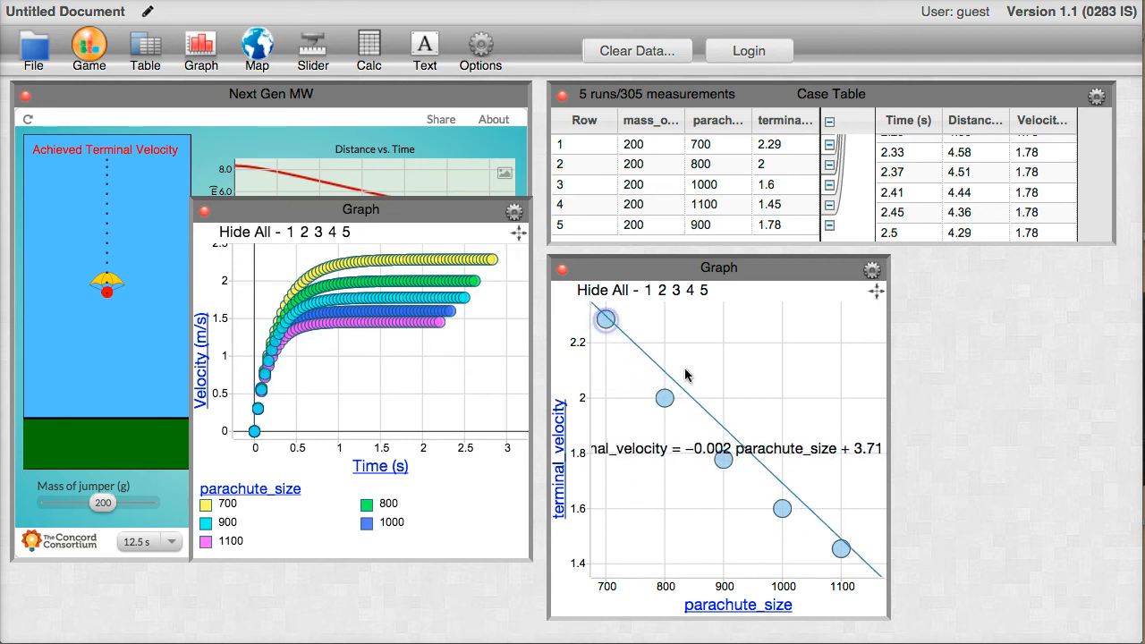
drag(718, 428, 716, 445)
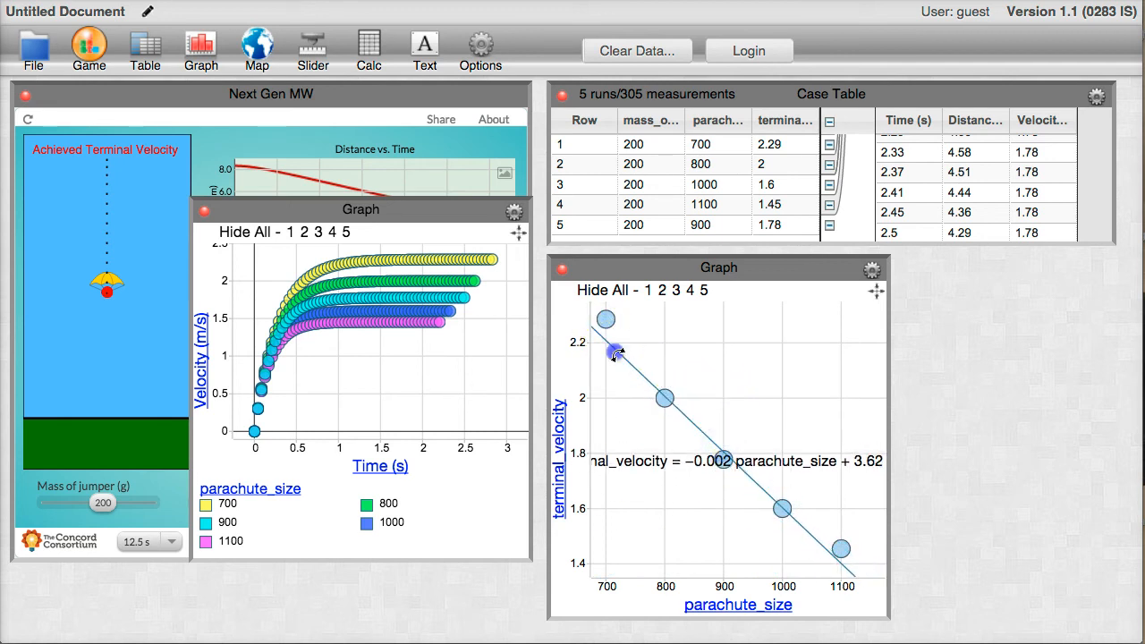
drag(617, 354, 632, 345)
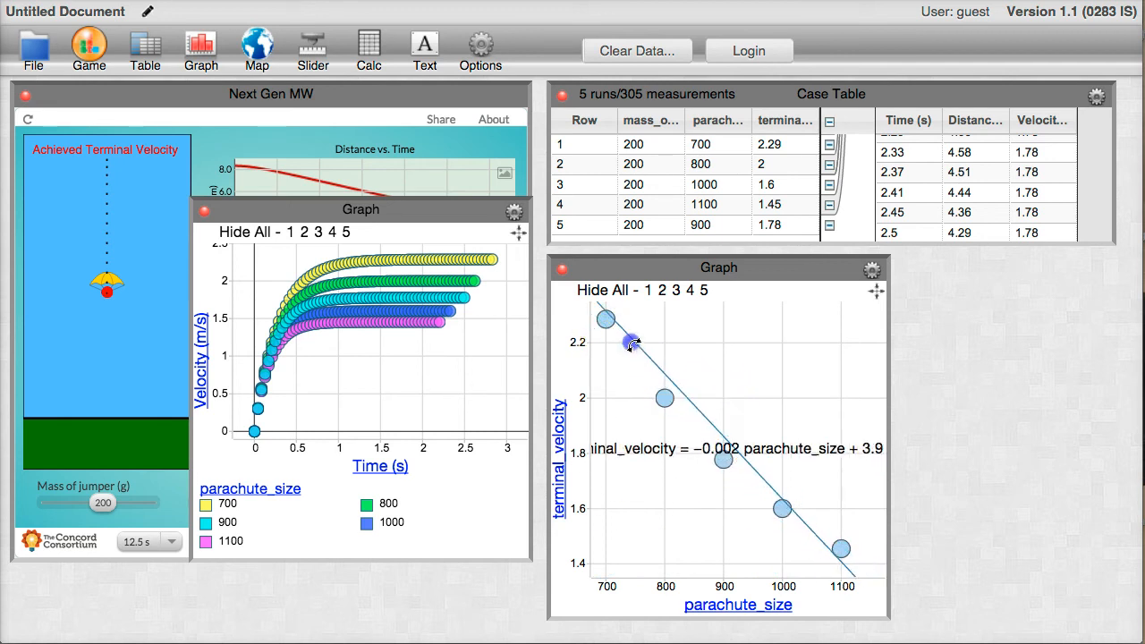
click(872, 269)
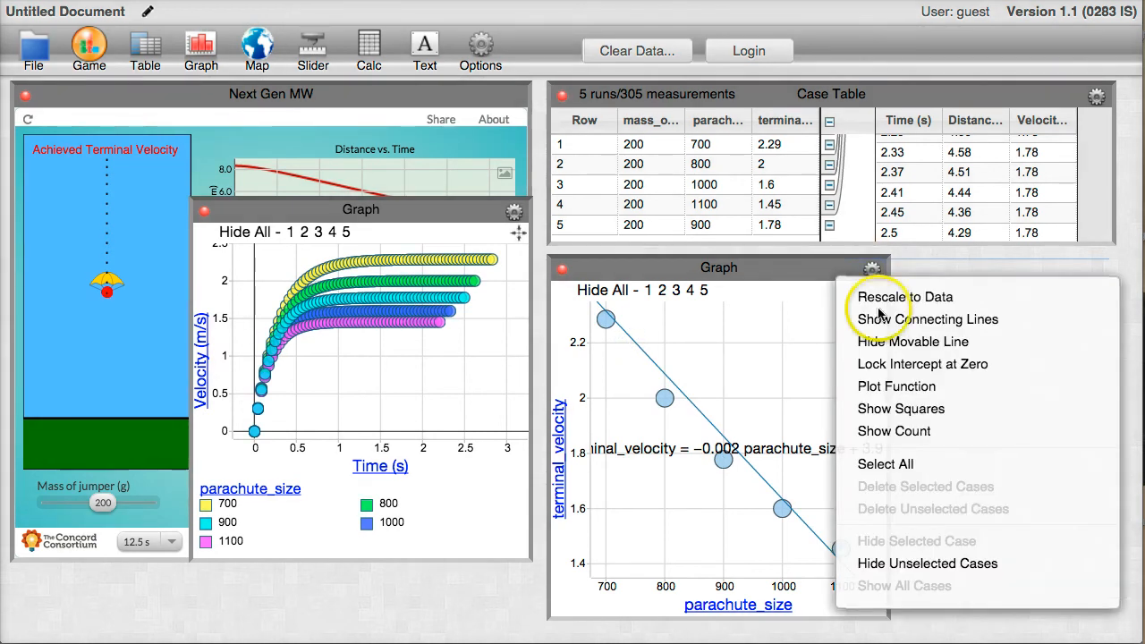
click(883, 346)
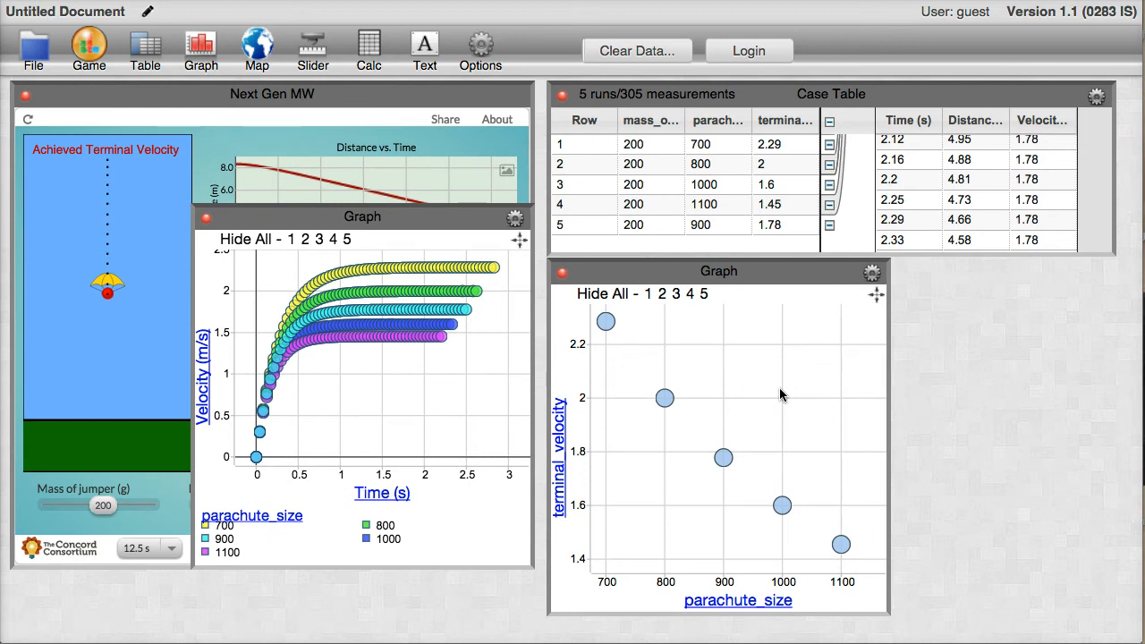
Plot the function k/x on the terminal_velocity against parachute_size graph.
click(872, 274)
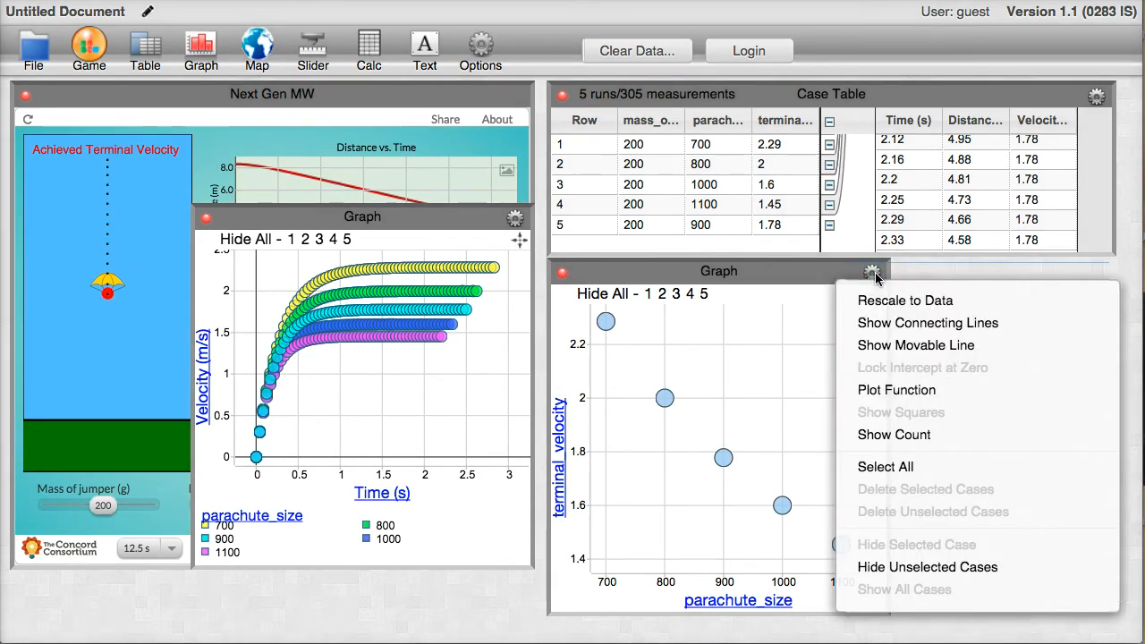
click(955, 390)
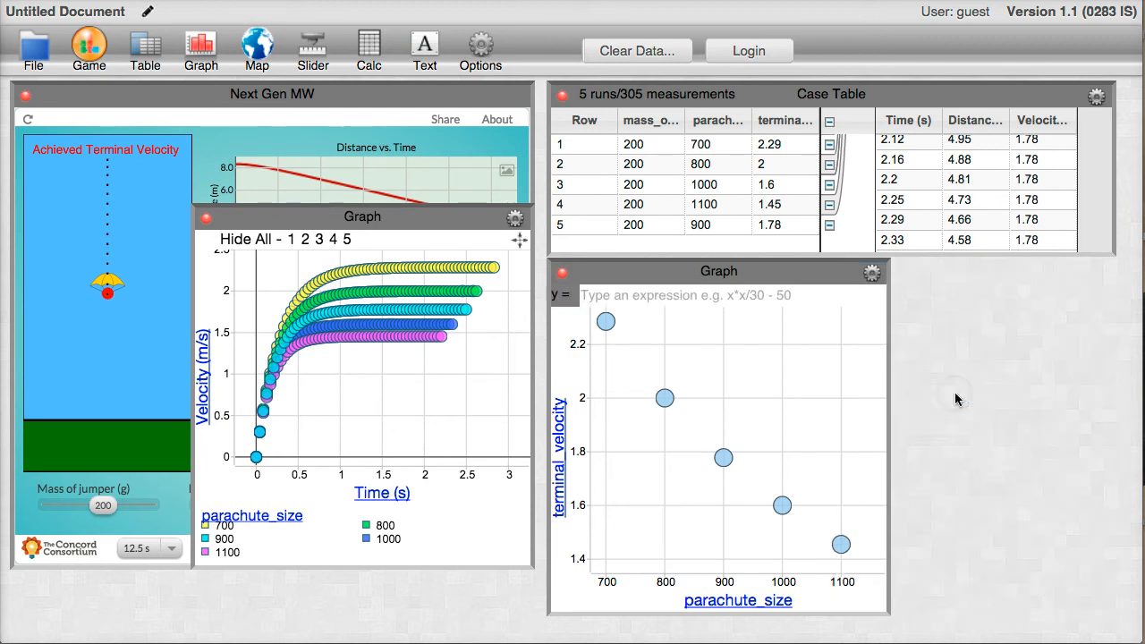
click(689, 300)
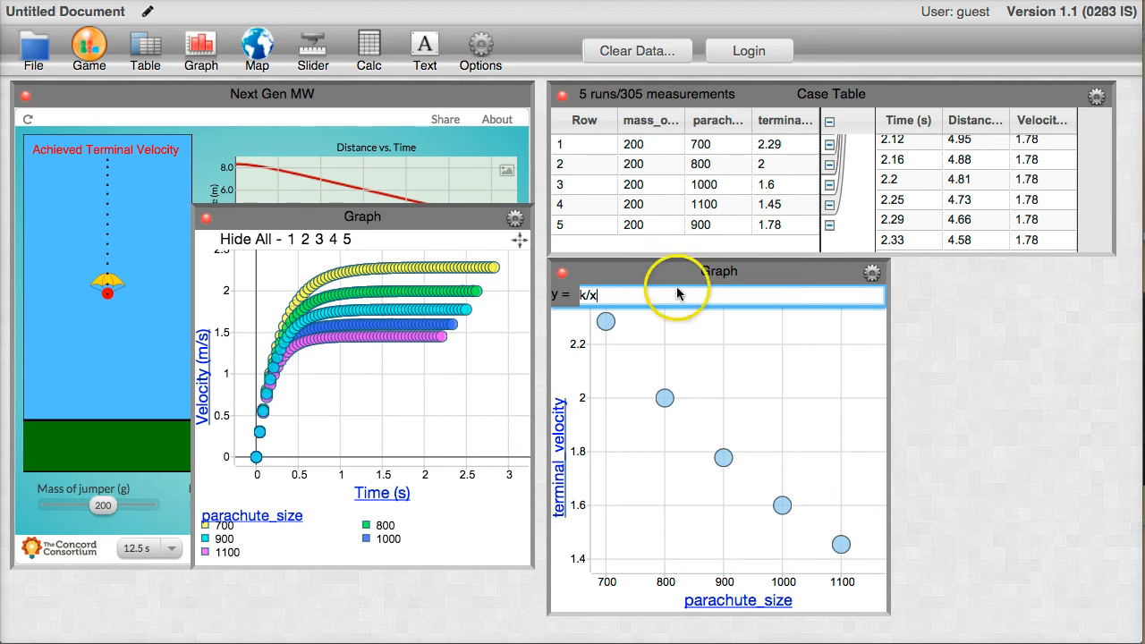
Make the terminal_velocity graph shorter and slightly wider, and add a slider named k.
drag(884, 610, 904, 481)
click(313, 49)
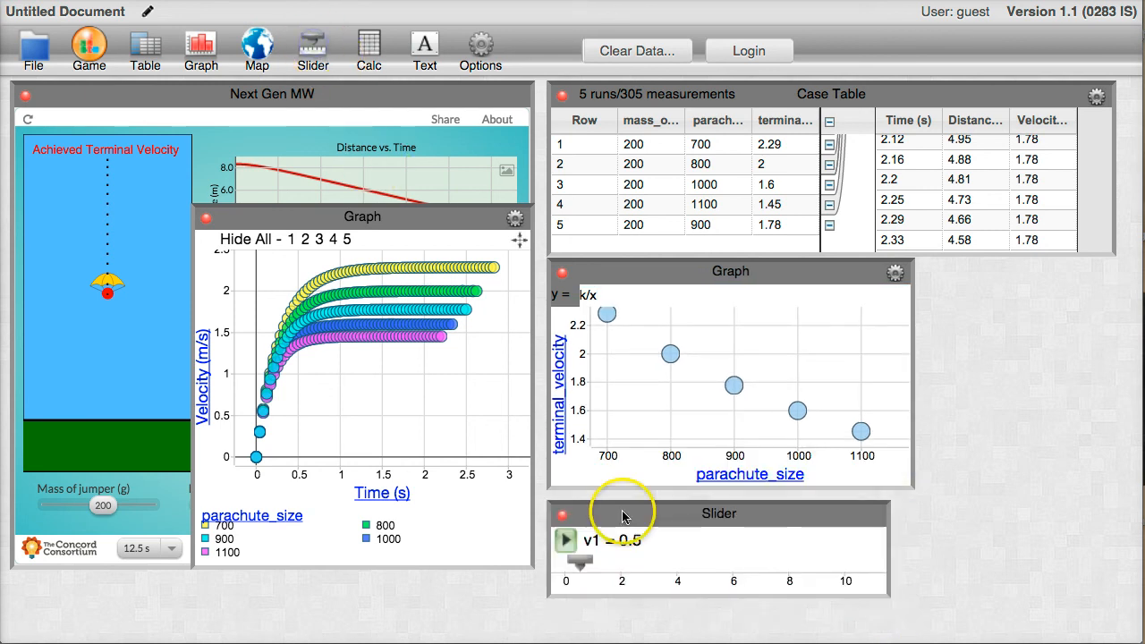
click(590, 539)
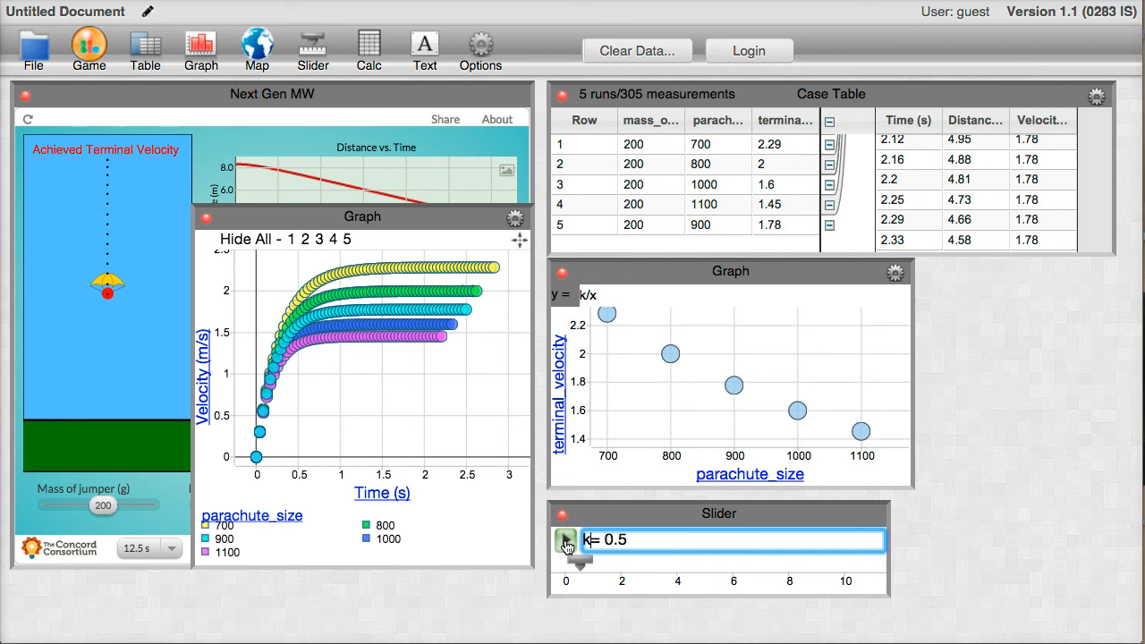
text(k)
click(647, 585)
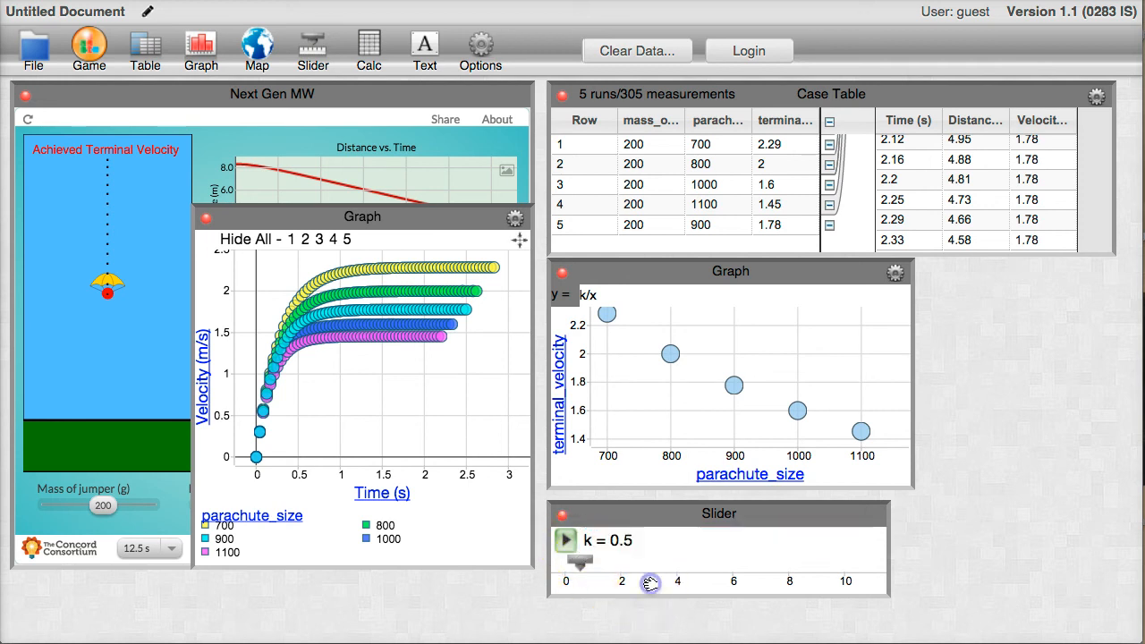
Extend the slider's scale to about 2000 and set k to 1,615 so the curve fits the points.
drag(850, 587, 545, 591)
drag(792, 579, 617, 583)
drag(555, 564, 555, 564)
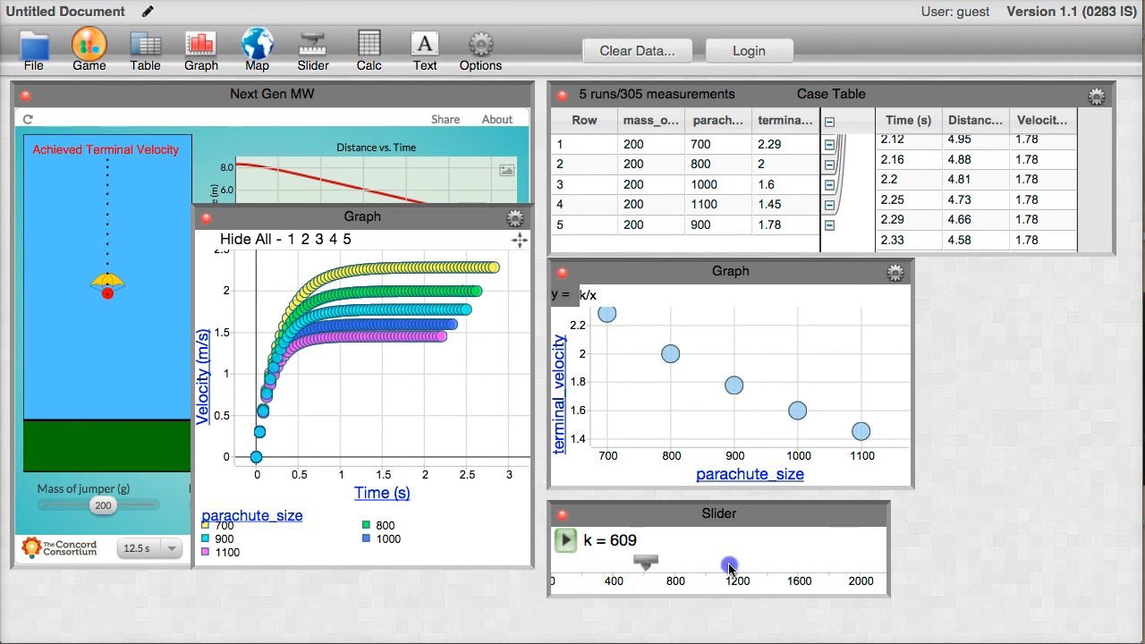
drag(728, 566, 803, 569)
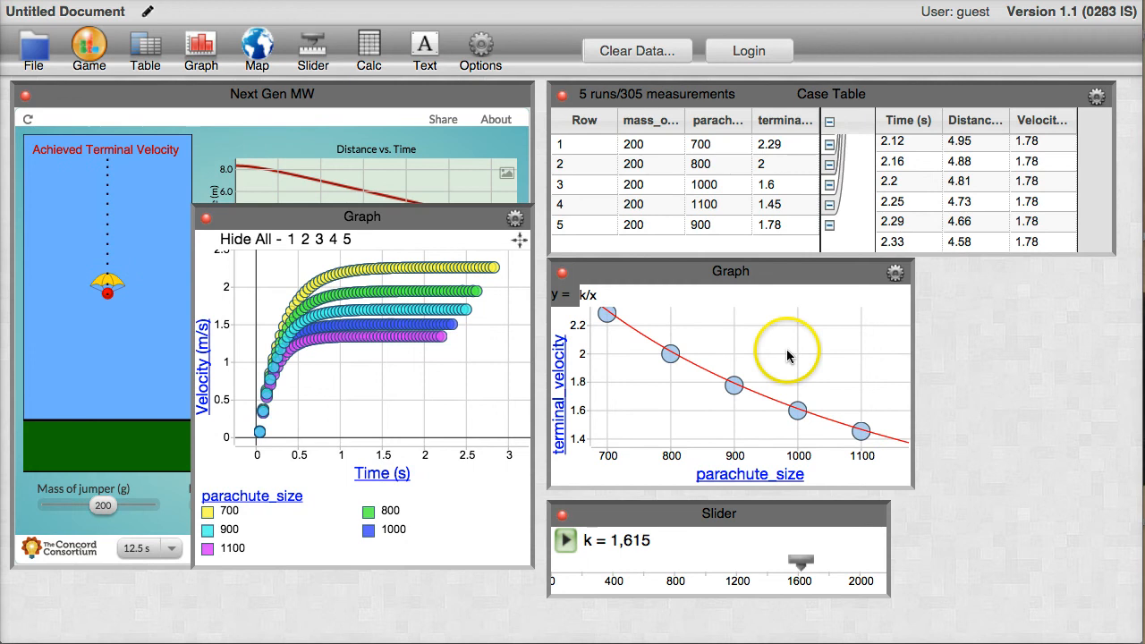
Select the point for parachute_size 900 in the terminal_velocity graph to highlight its run in the table and velocity graph.
click(718, 359)
drag(717, 359, 743, 405)
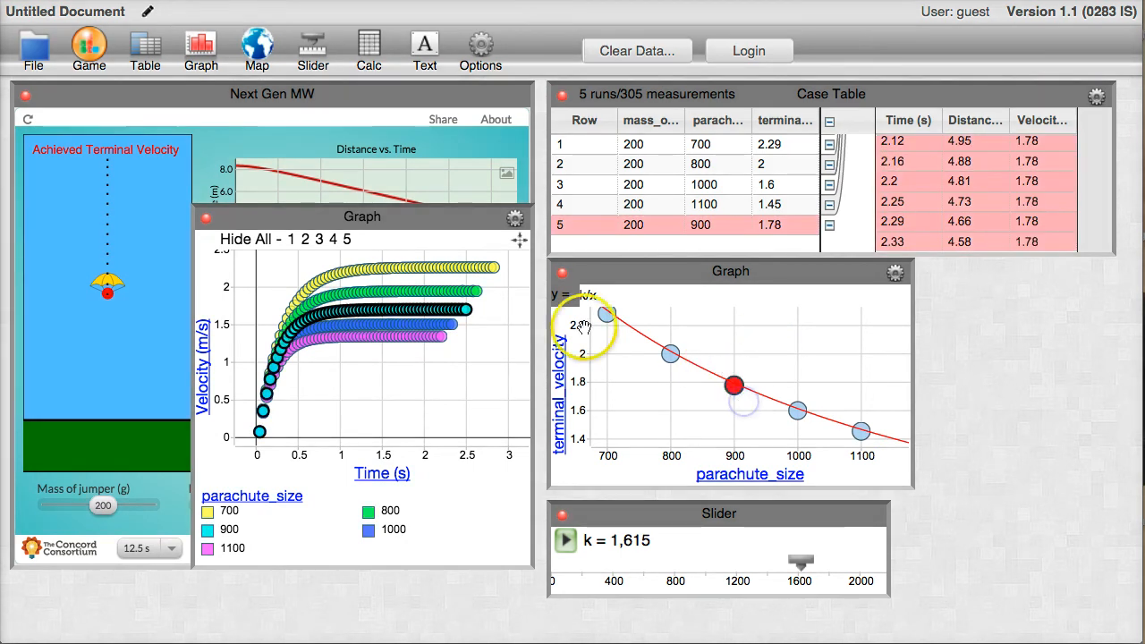
mouse_move(432, 312)
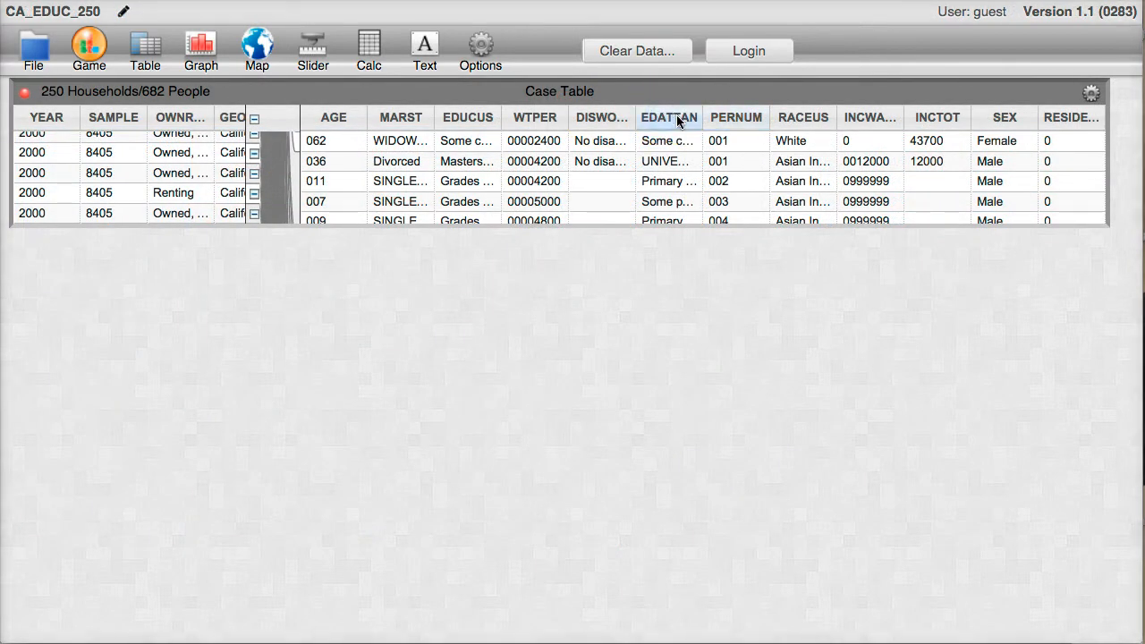
In the CA_EDUC_250 document, create a widened graph of INCTOT with its horizontal axis rescaled to start near 0.
mouse_move(676, 114)
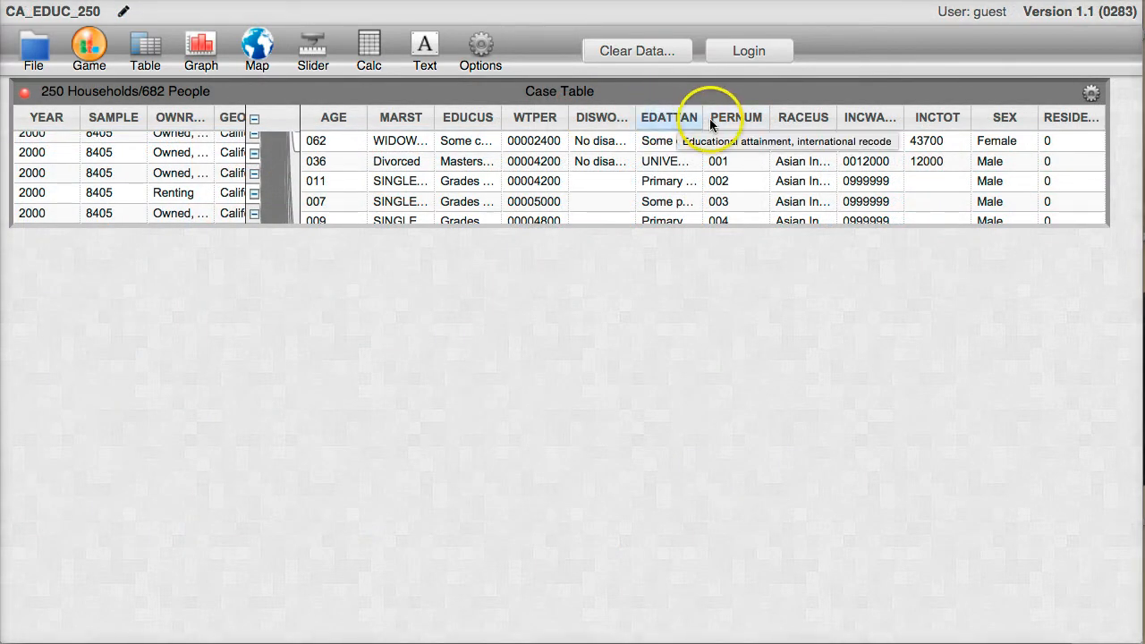
mouse_move(888, 124)
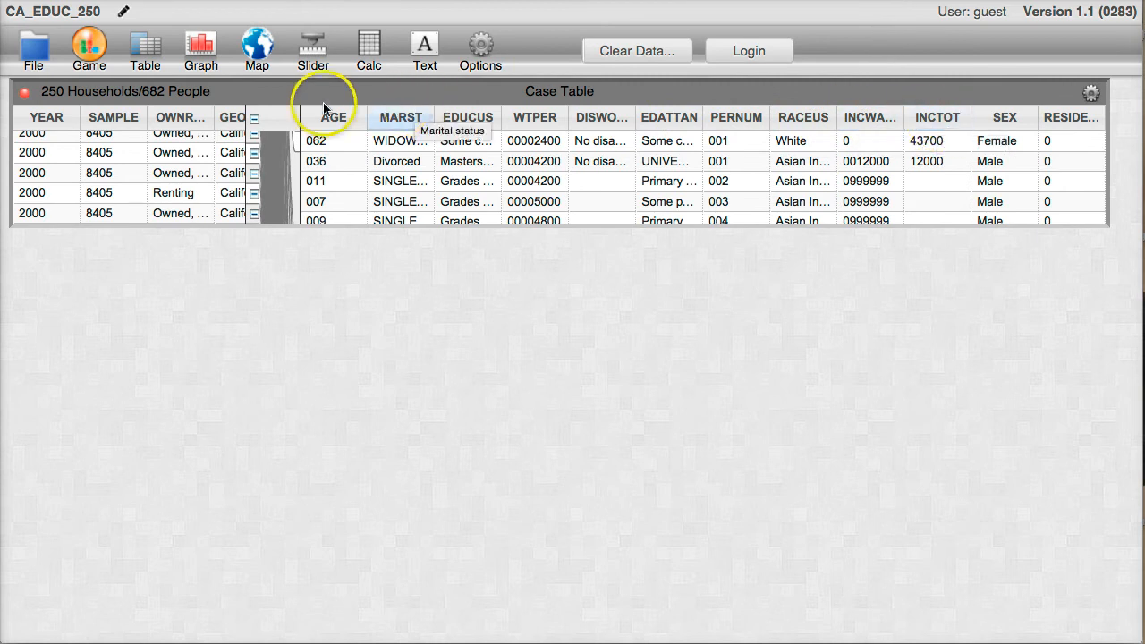
click(190, 49)
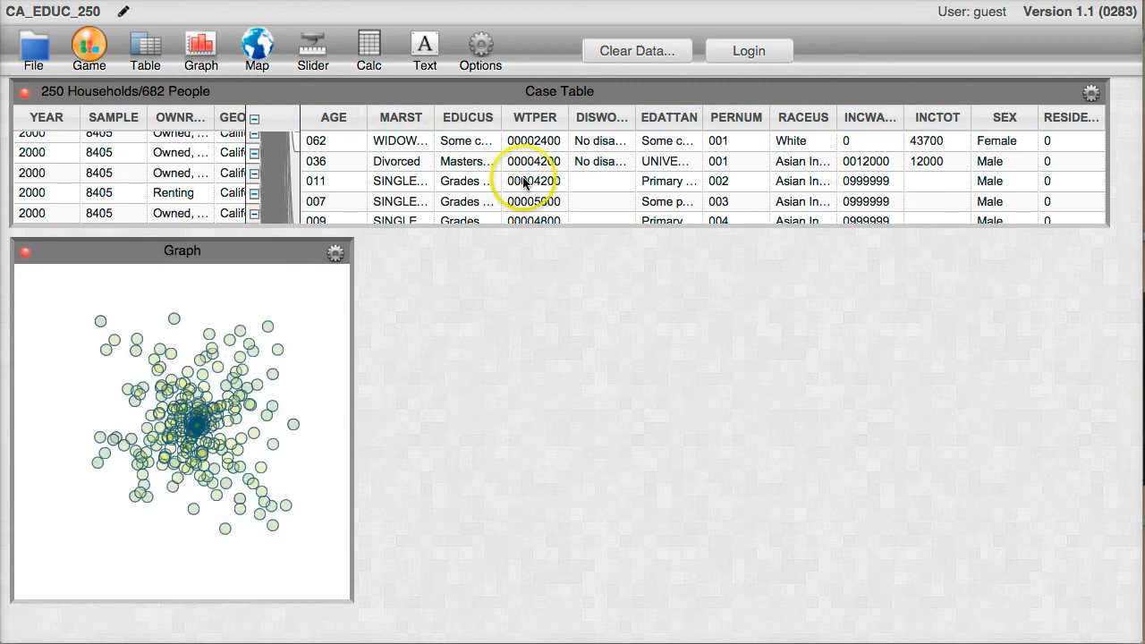
drag(937, 118, 171, 591)
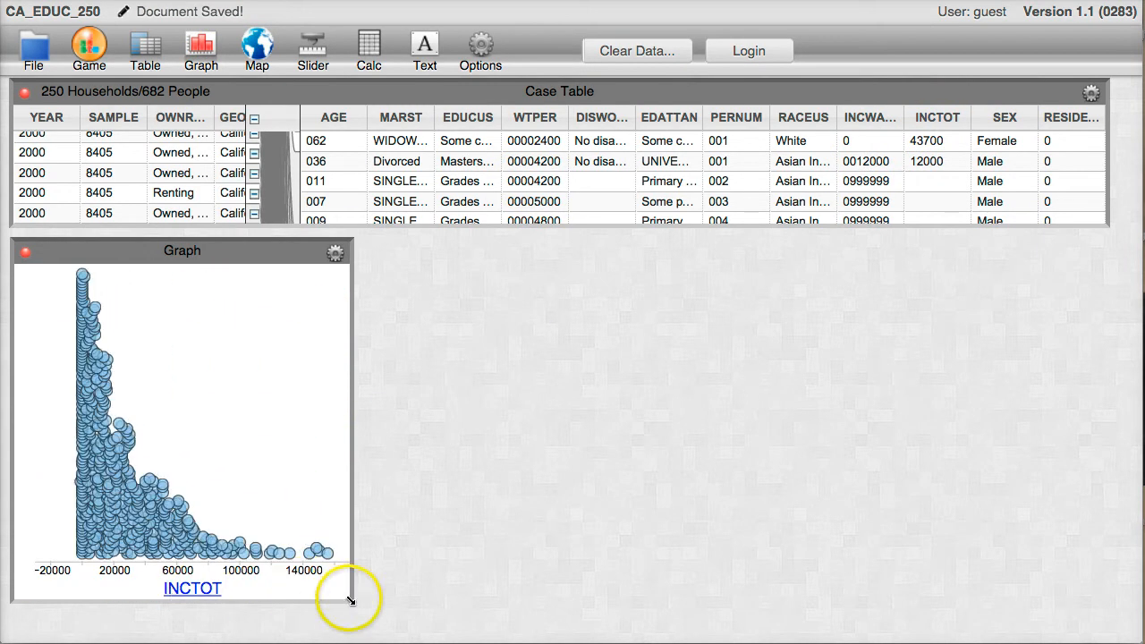
drag(350, 600, 548, 612)
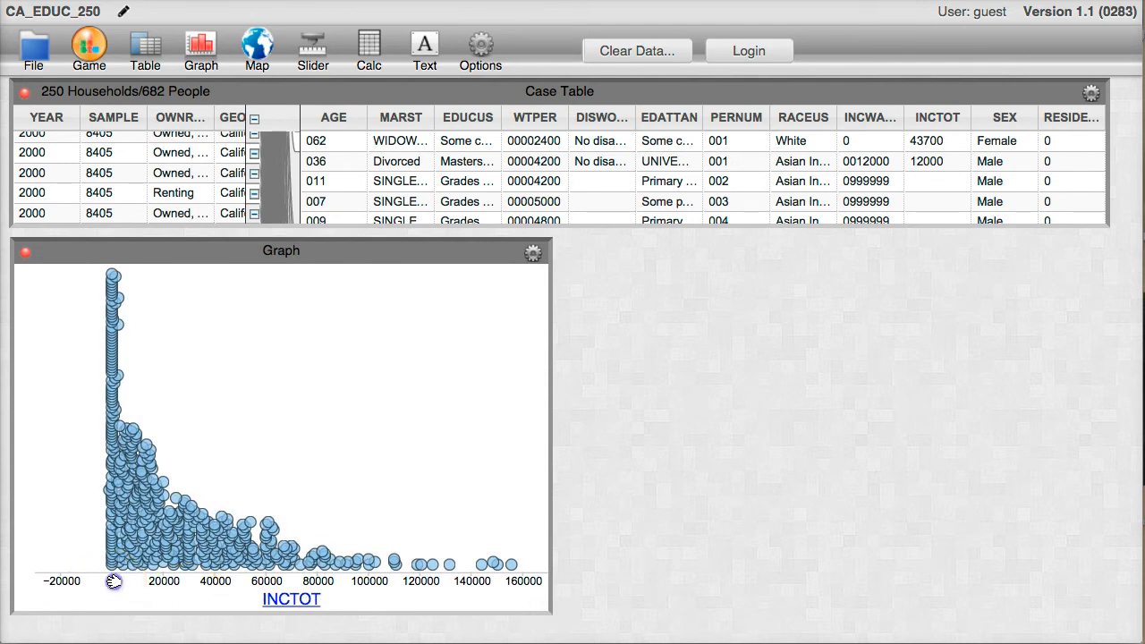
drag(110, 587, 53, 586)
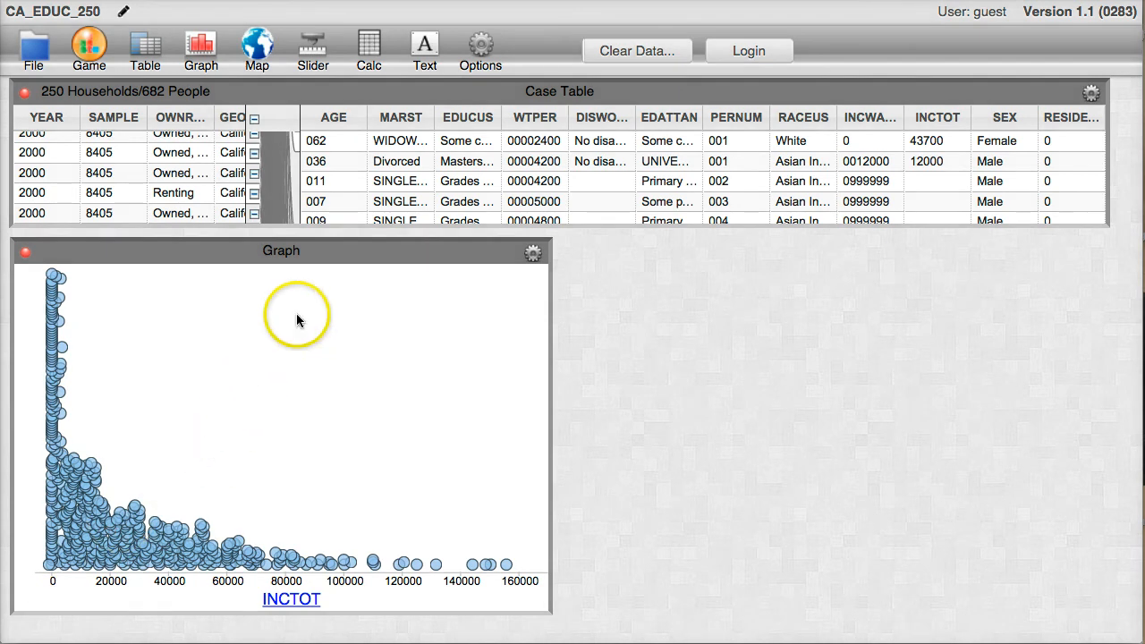
Create a second graph with AGE on the horizontal axis.
click(202, 59)
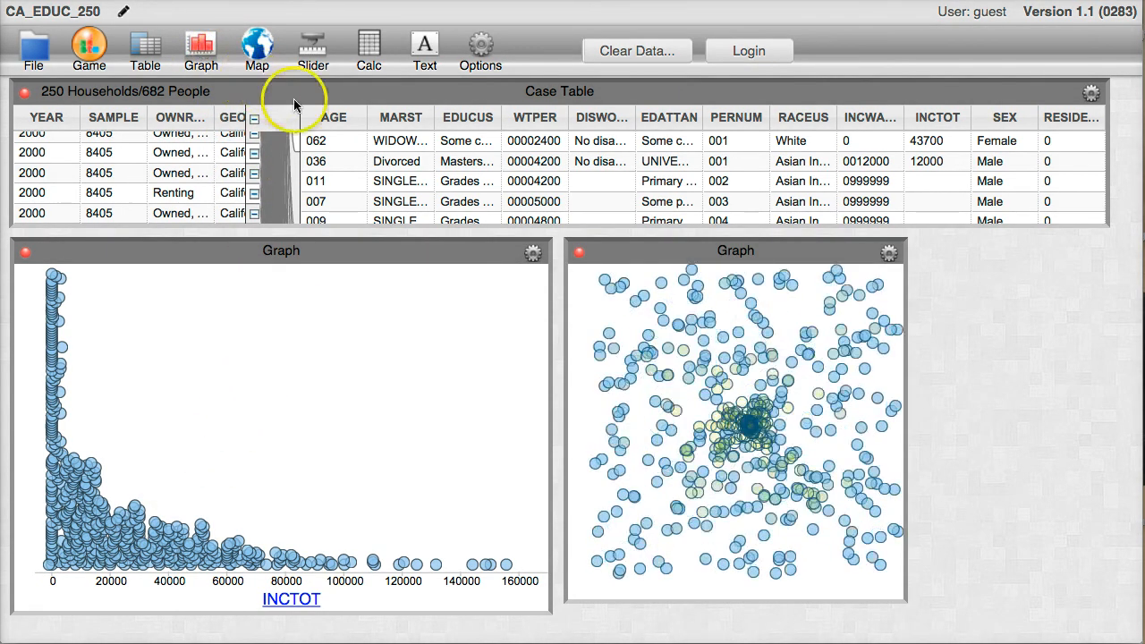
drag(336, 121, 710, 590)
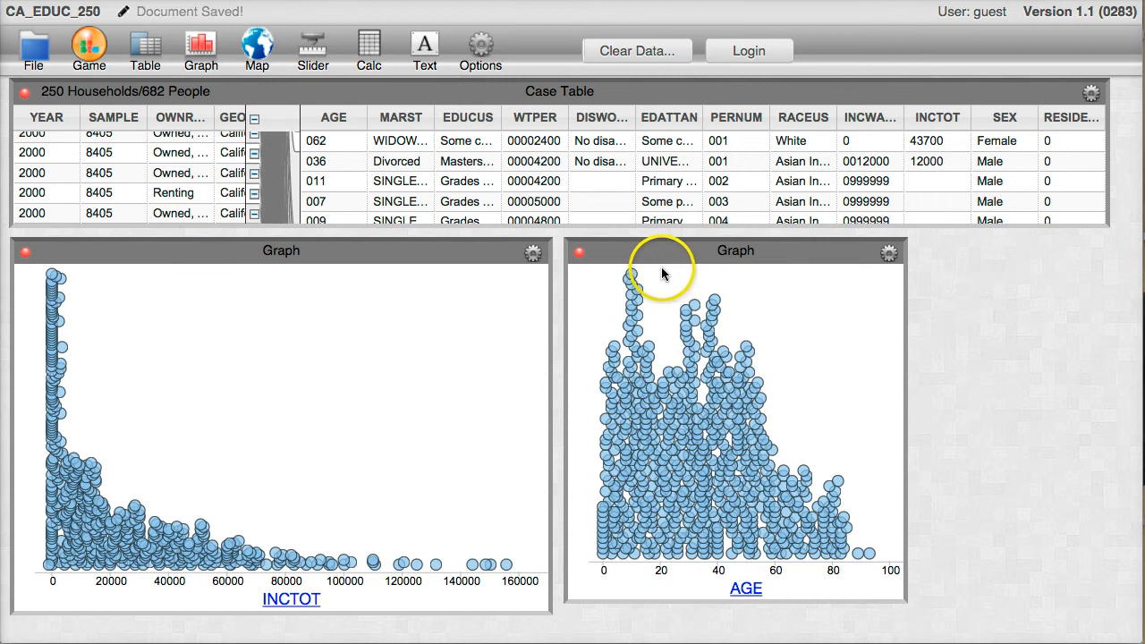
Select the people aged up to about 20 in the AGE graph and hide those cases in the INCTOT graph.
drag(666, 273, 589, 580)
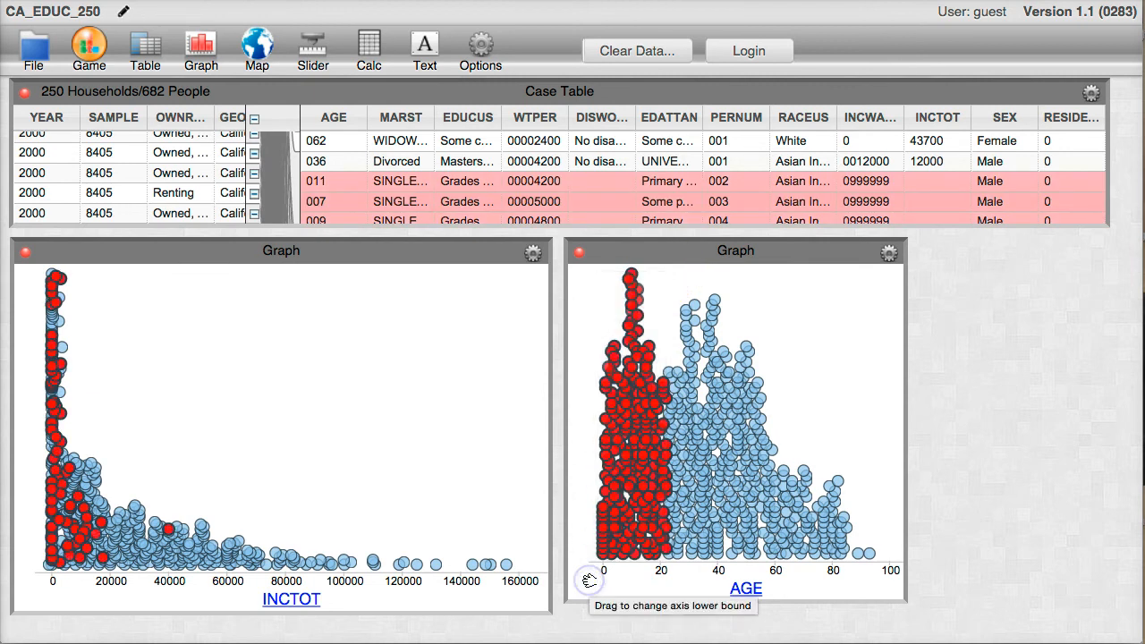
click(533, 256)
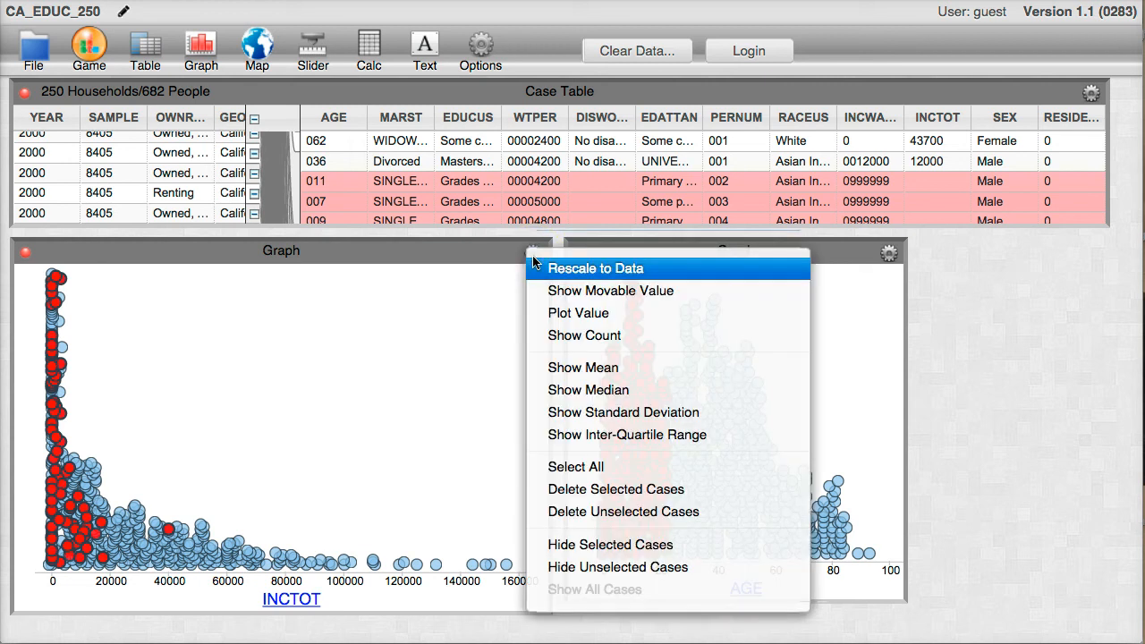
click(565, 546)
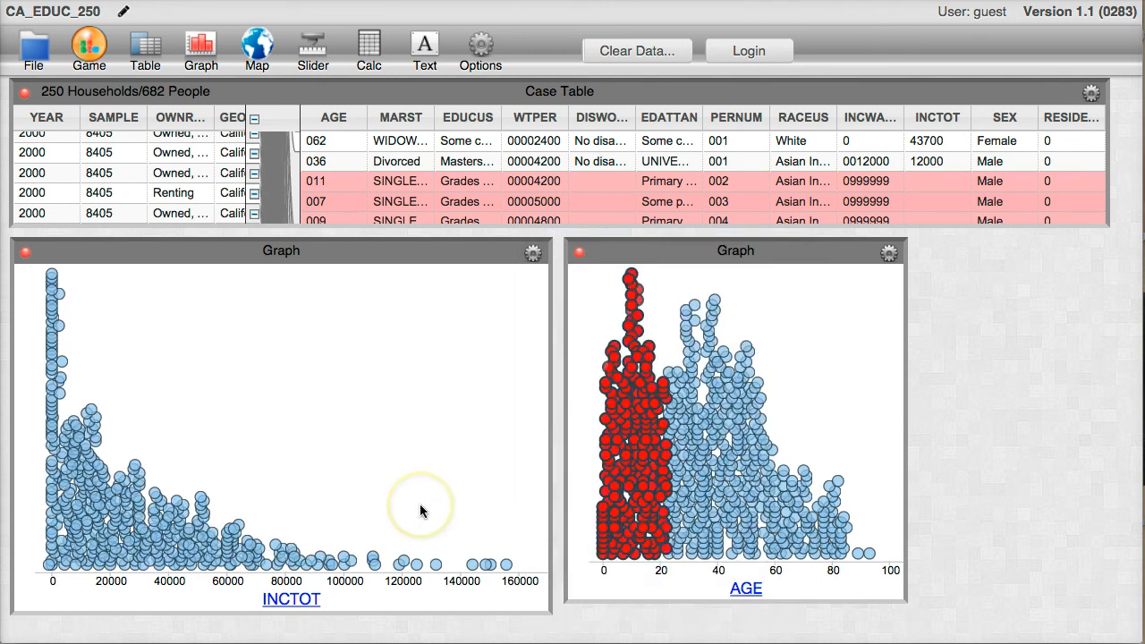
In the second graph, replace AGE with INCTOT on the horizontal axis and put MARST on the vertical axis.
click(627, 521)
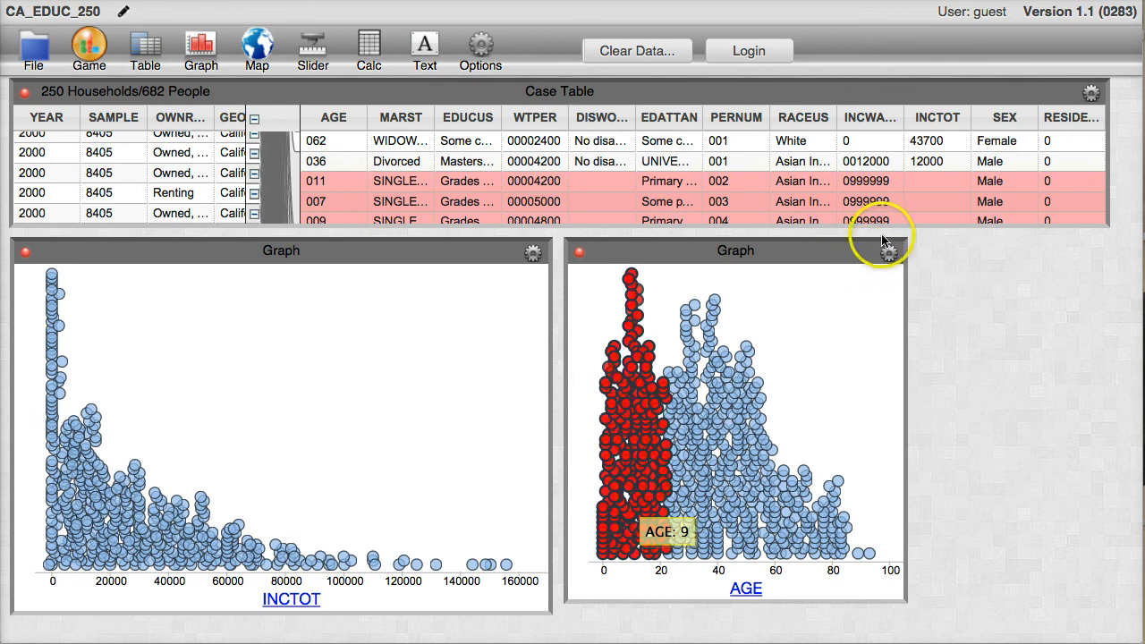
click(937, 119)
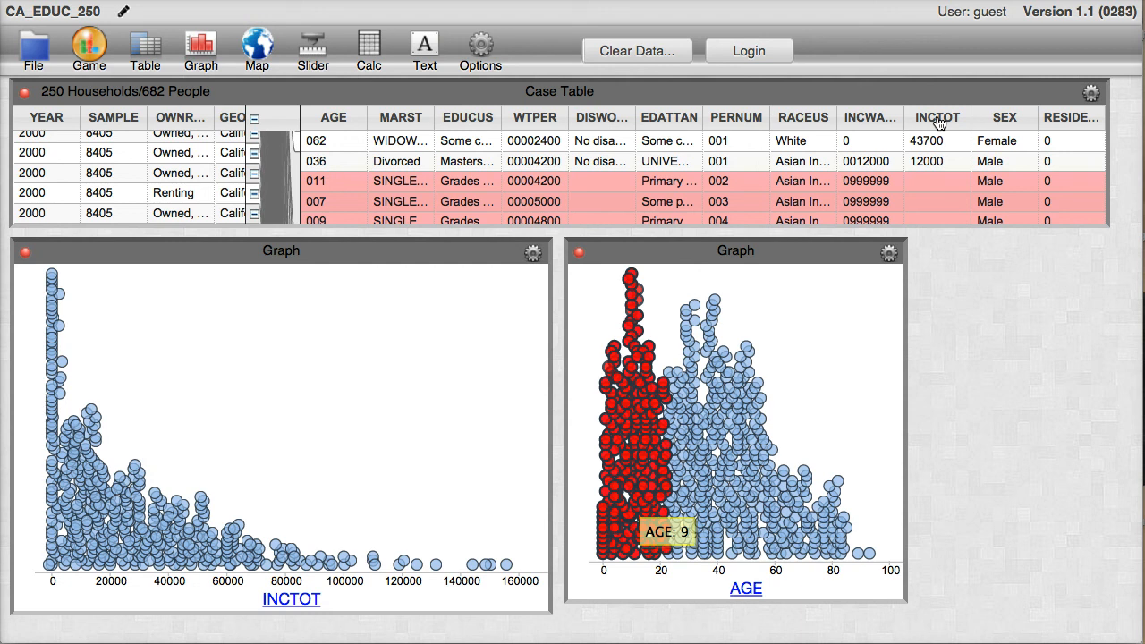
drag(937, 120, 785, 588)
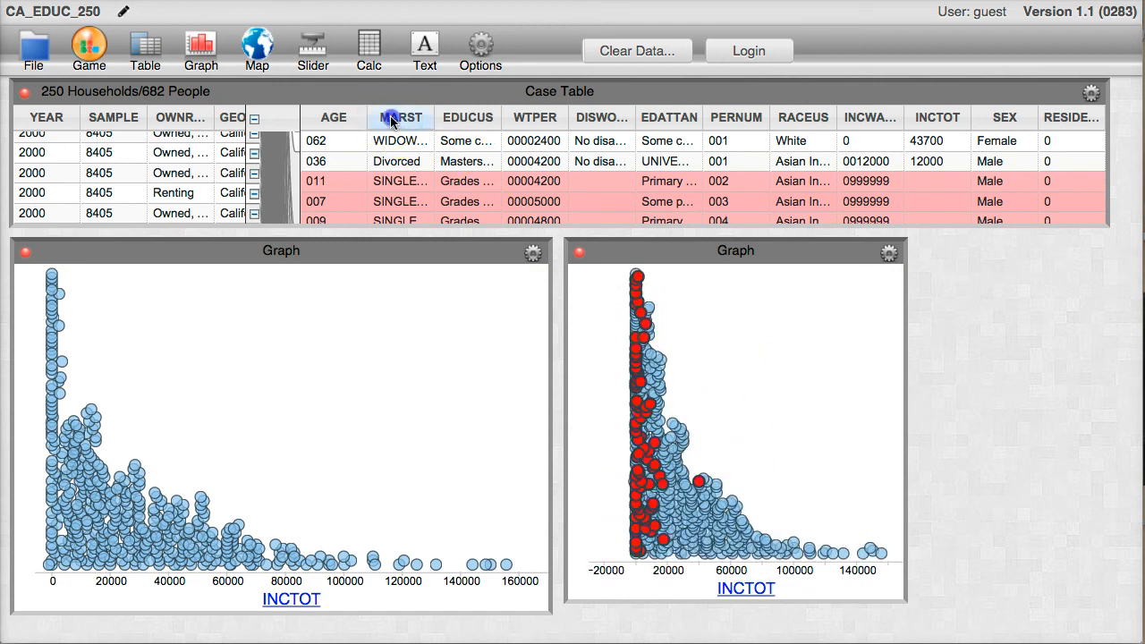
drag(393, 118, 579, 397)
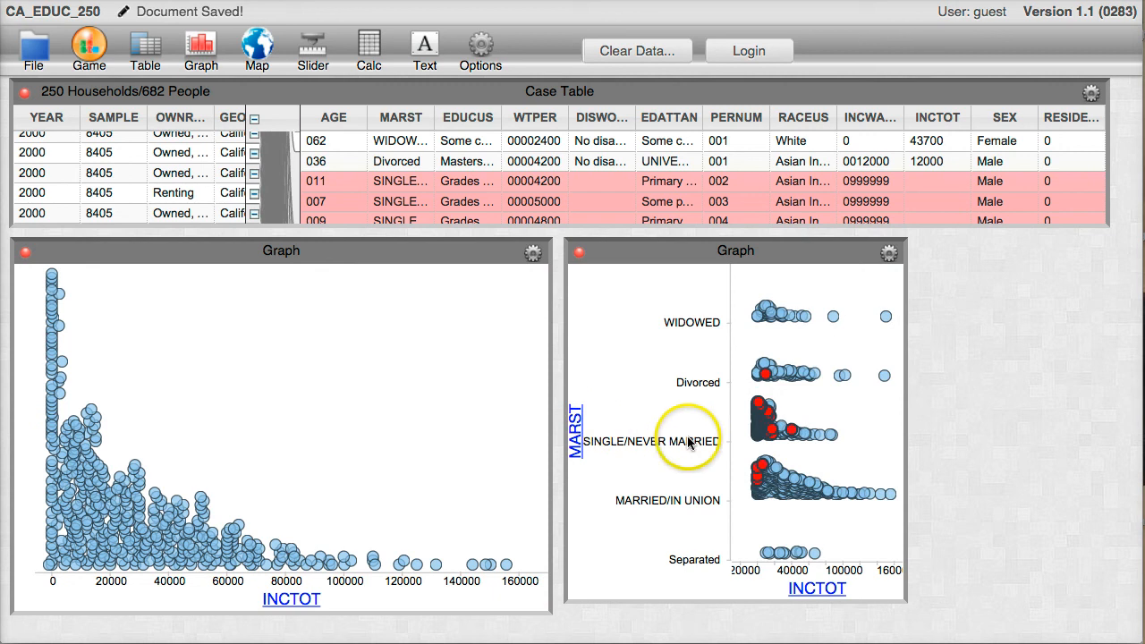
Select the MARRIED/IN UNION cases in the second graph and hide its unselected cases.
drag(743, 457, 894, 506)
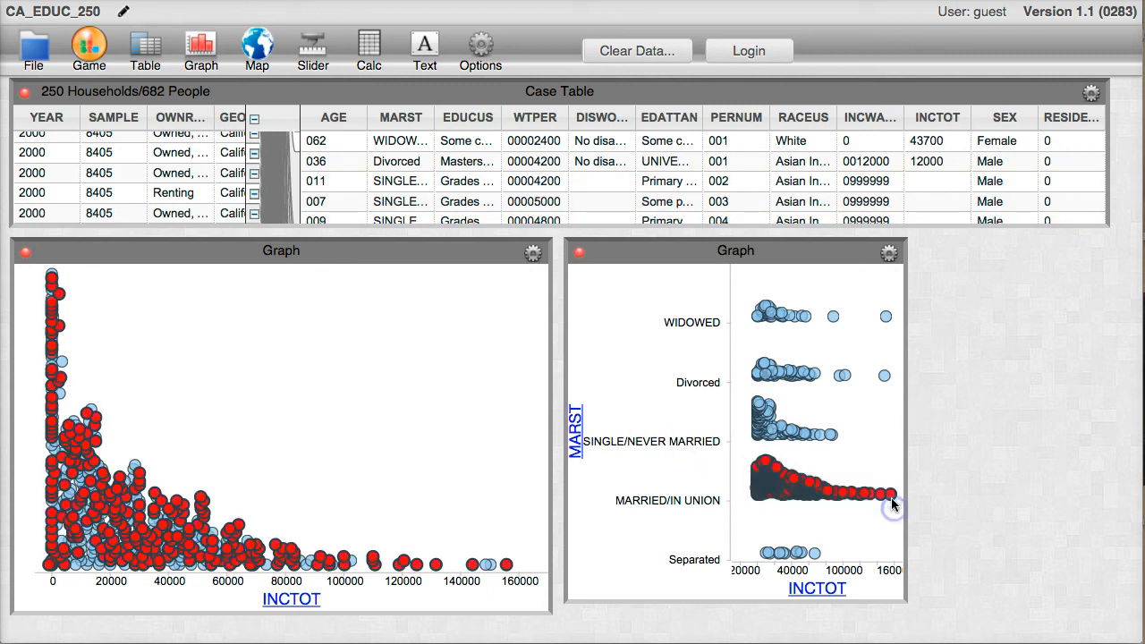
click(888, 254)
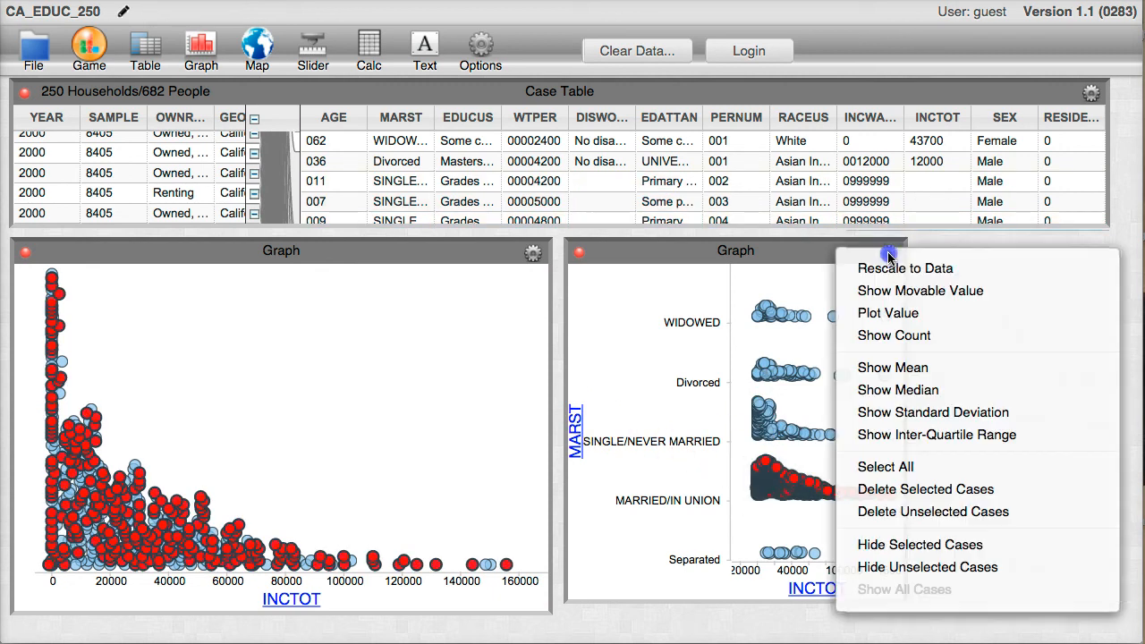
click(883, 565)
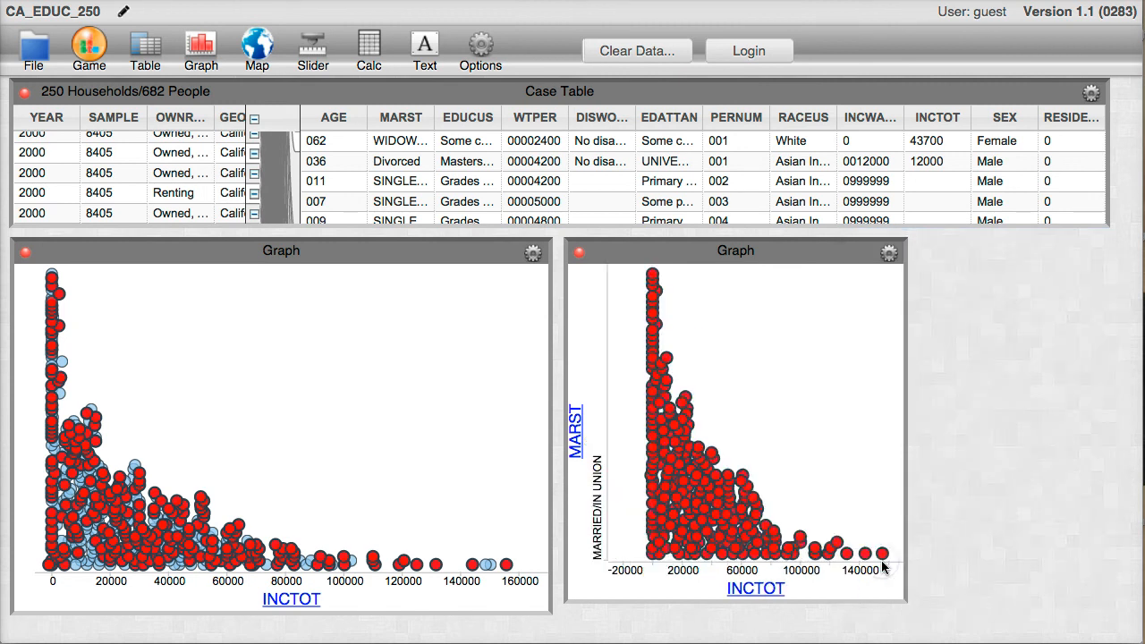
In the MARST graph, select only the cases with an INCTOT of about 0 and hide them in the other INCTOT graph.
click(619, 339)
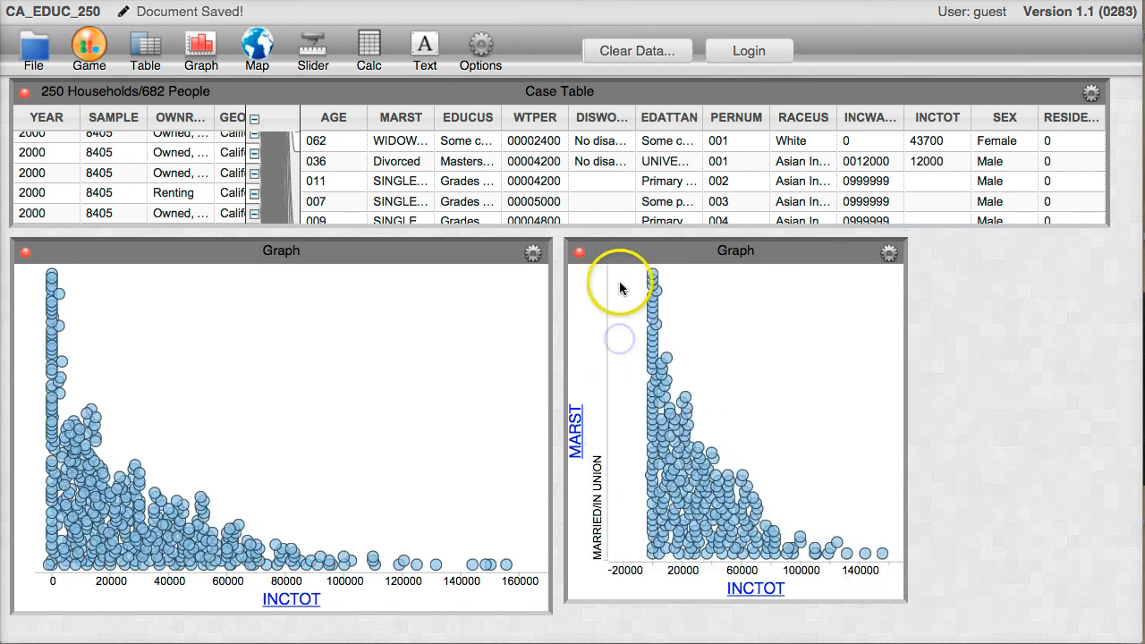
drag(628, 269, 629, 269)
drag(627, 406, 651, 559)
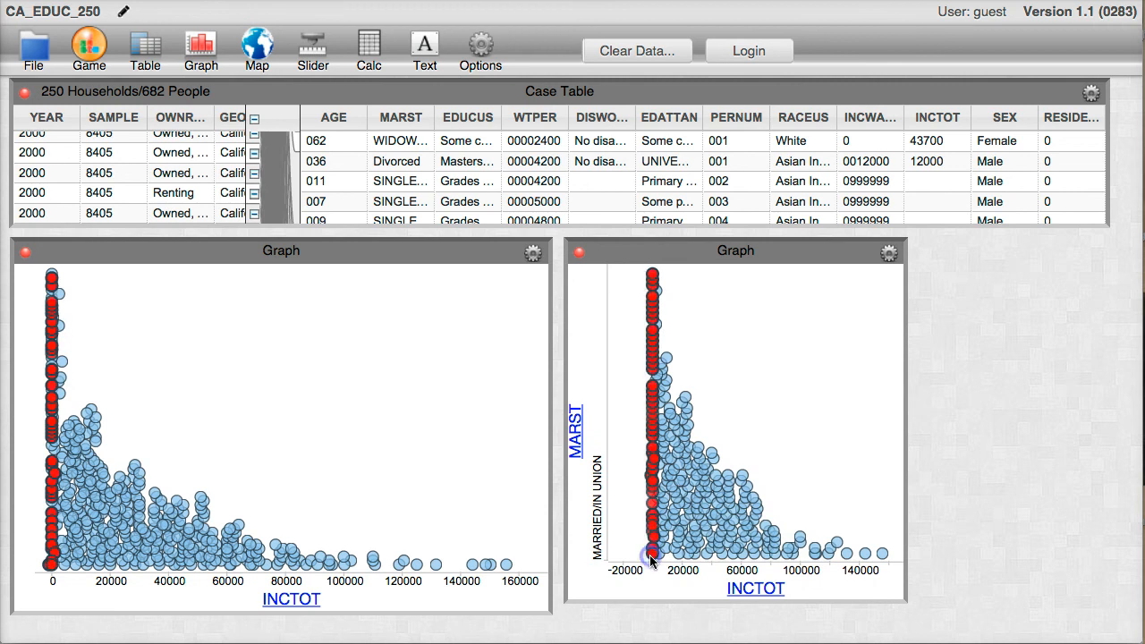
click(531, 255)
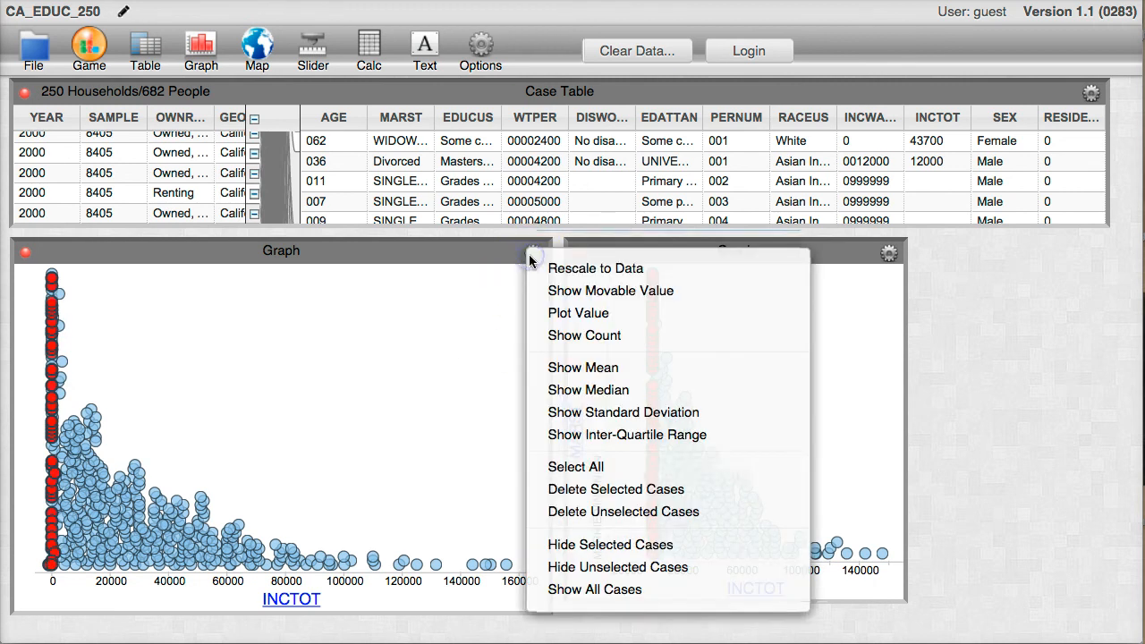
click(564, 544)
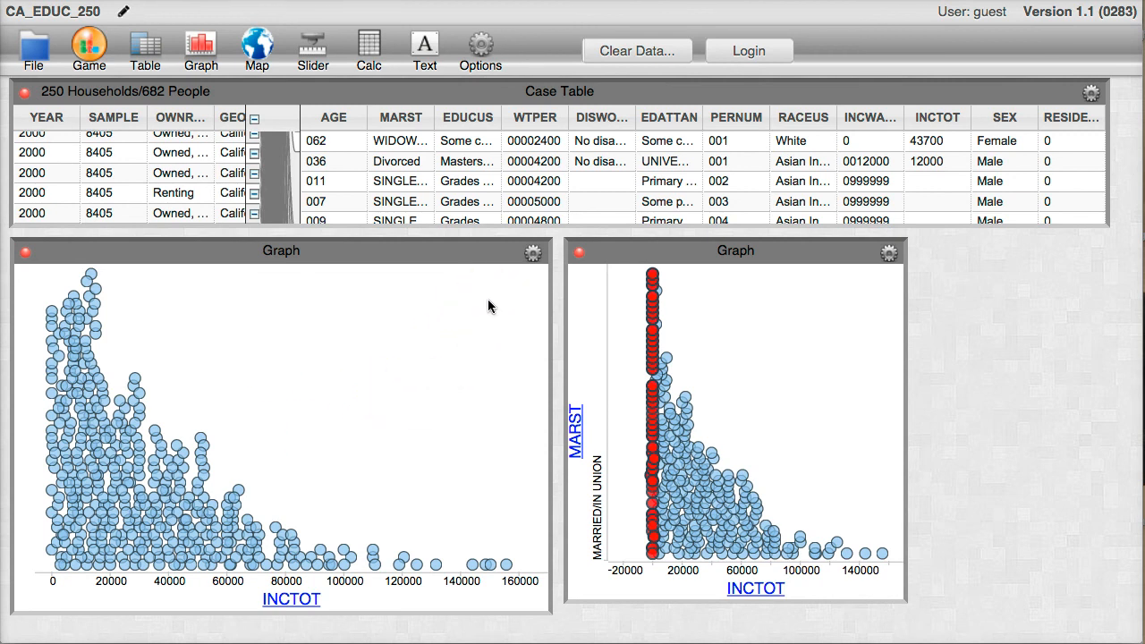
Show the mean of INCTOT in the graph that has no MARST axis.
click(533, 254)
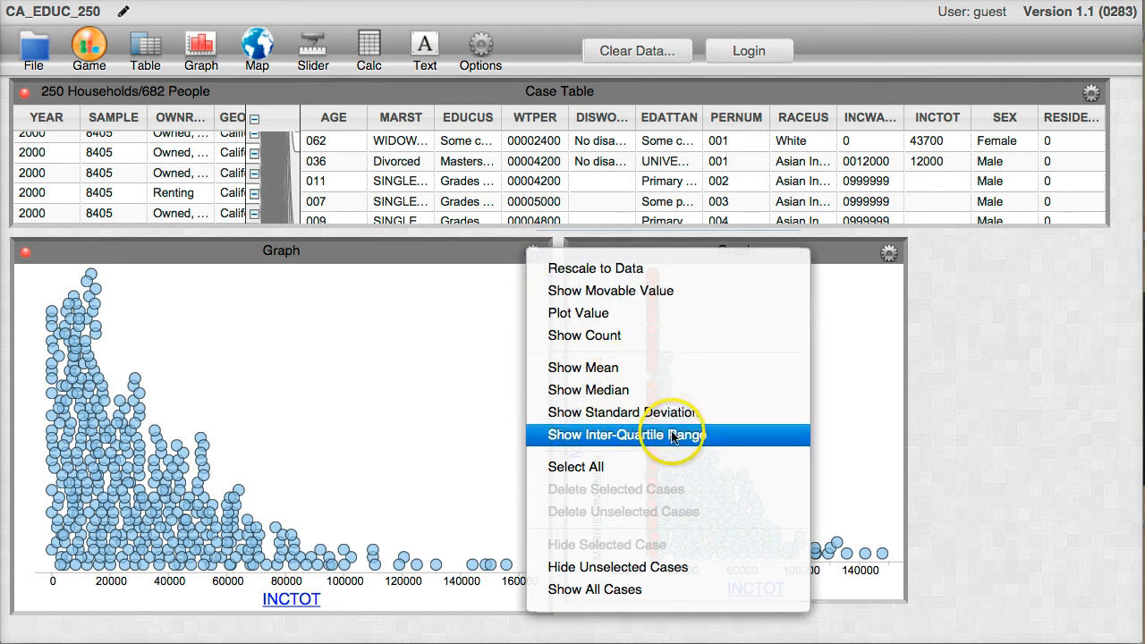
click(623, 368)
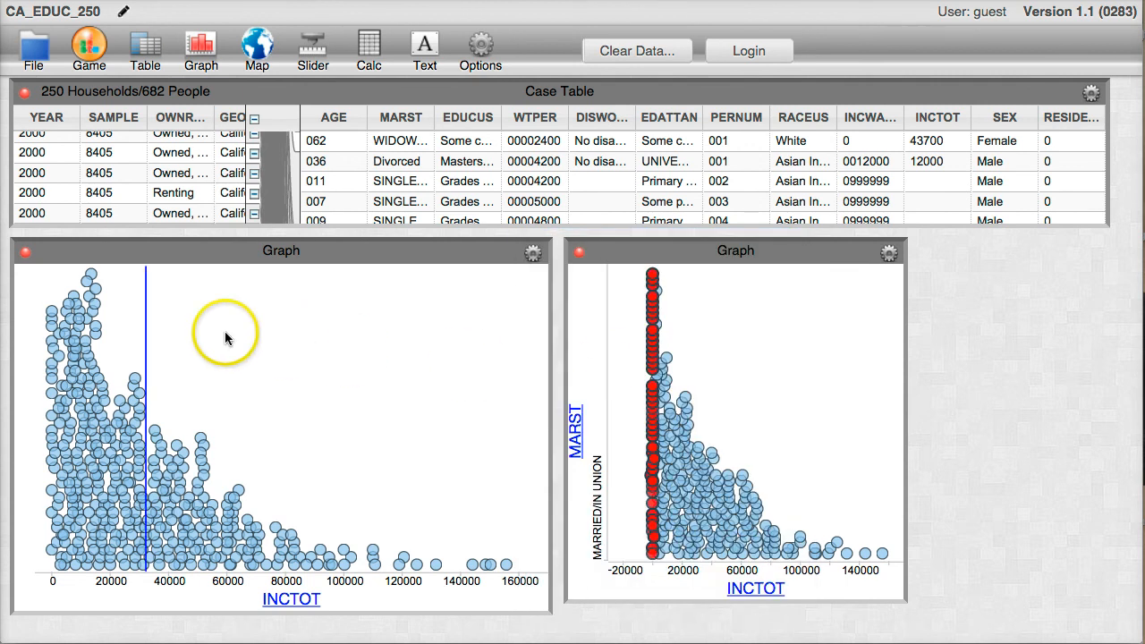
click(161, 347)
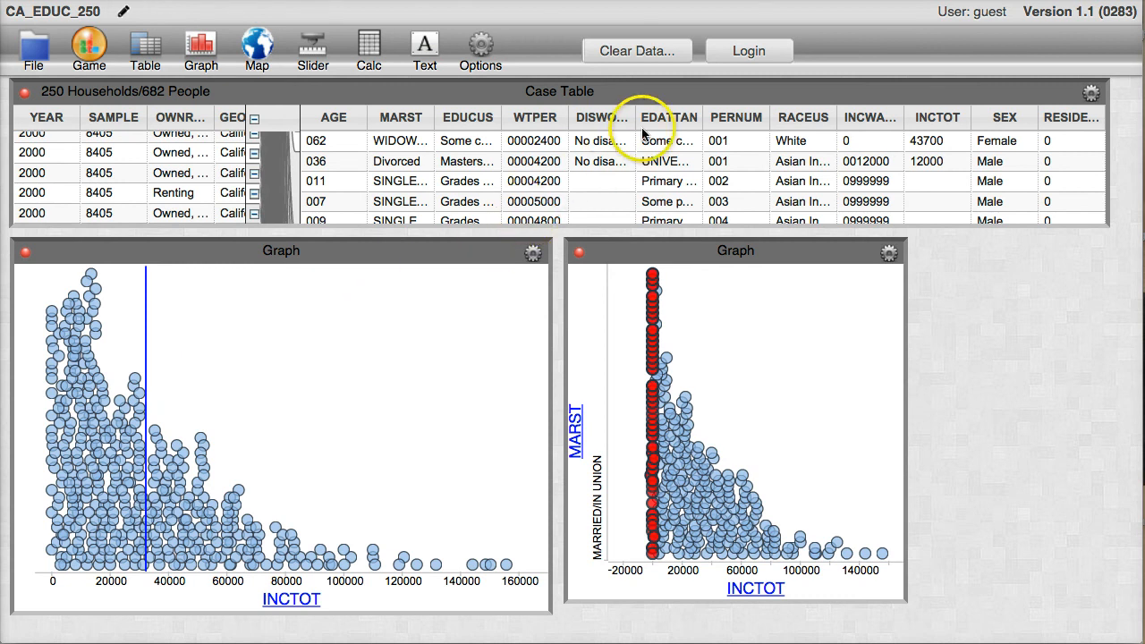
Put EDATTAN on the vertical axis of the graph showing the mean, and move that graph up and make it taller.
drag(658, 119, 24, 436)
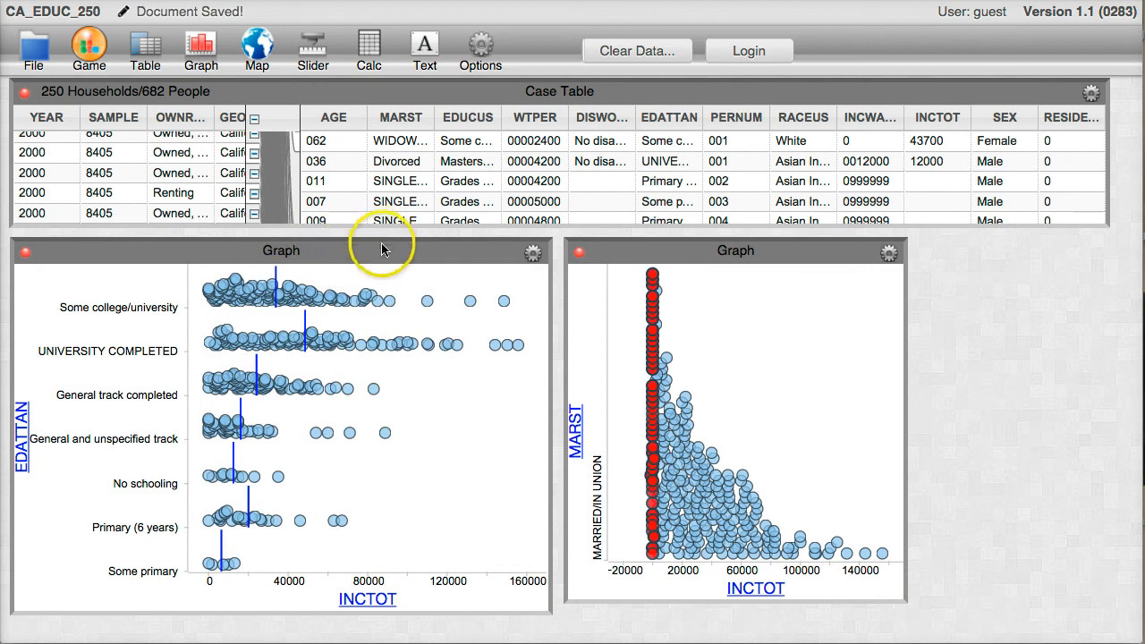
drag(388, 248, 382, 144)
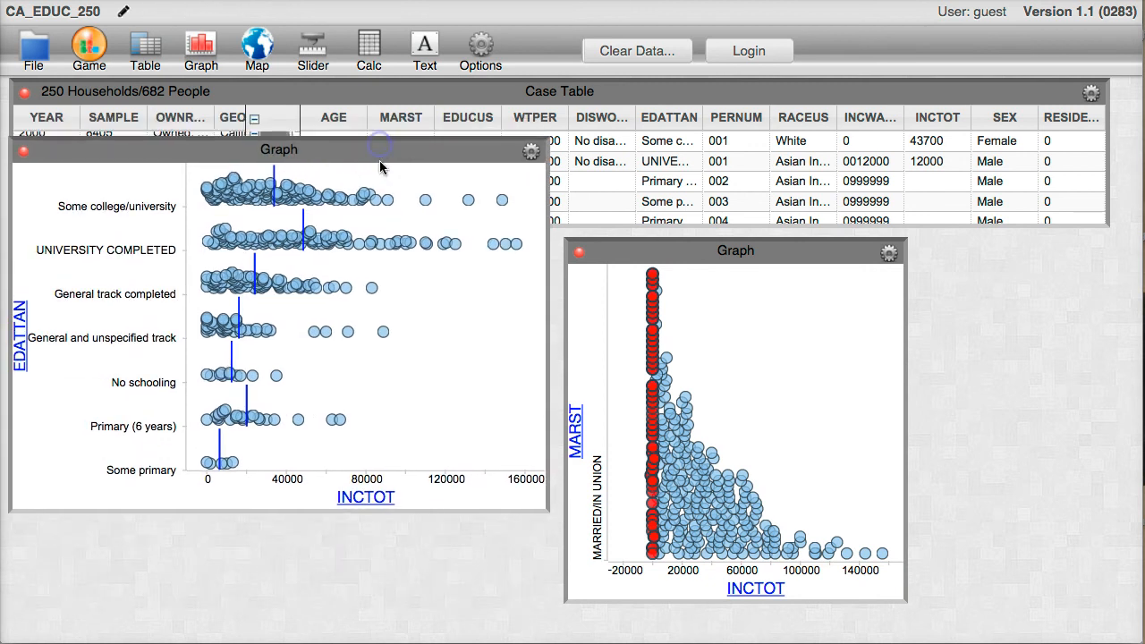
drag(545, 510, 545, 510)
drag(547, 578, 550, 595)
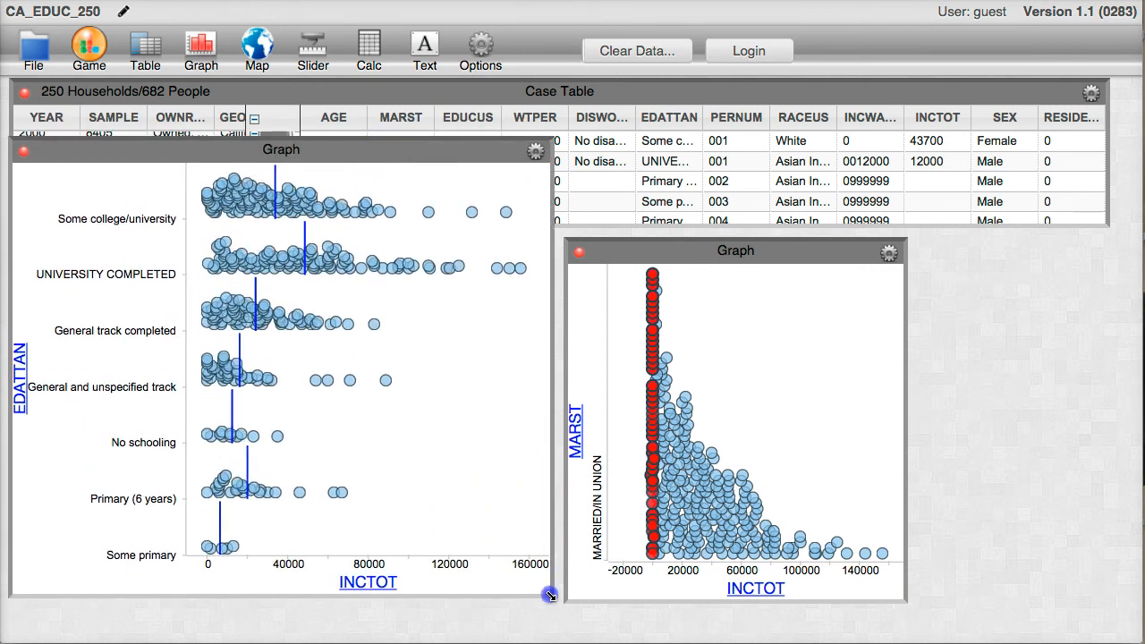
In the EDATTAN graph, select the cases with INCTOT above about 75000 and hide the unselected cases.
click(355, 218)
drag(356, 218, 548, 558)
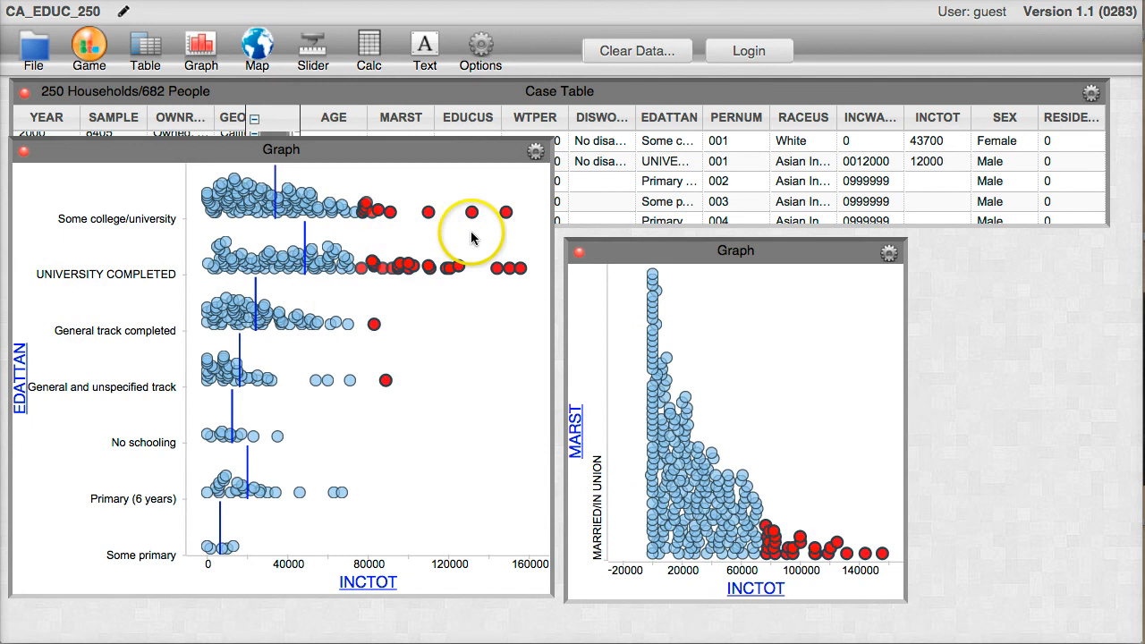
click(536, 152)
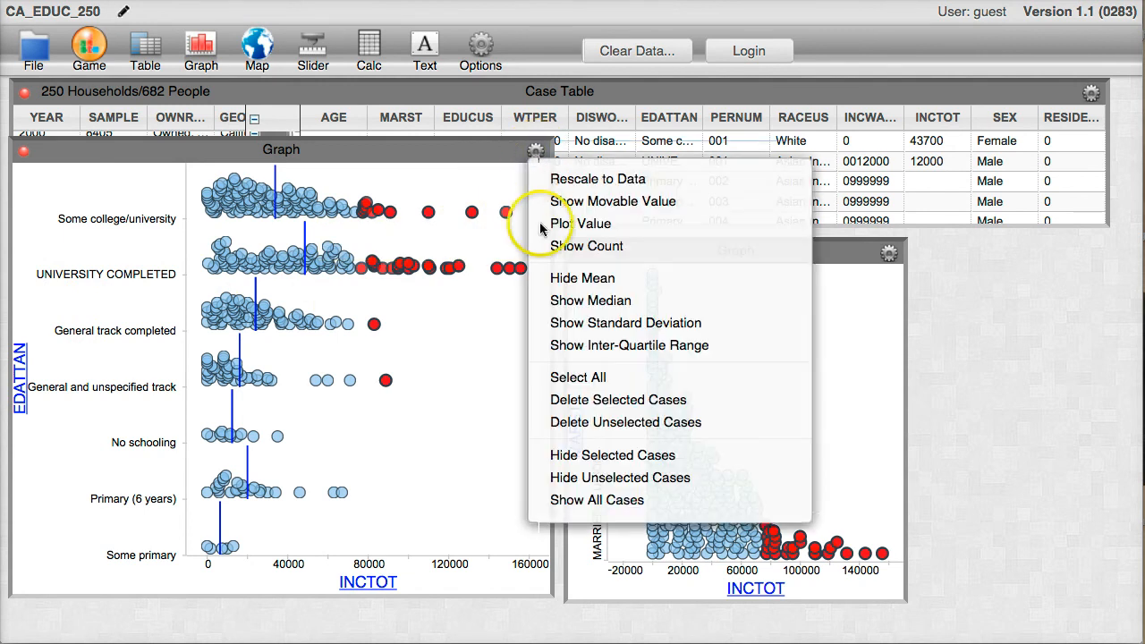
click(701, 481)
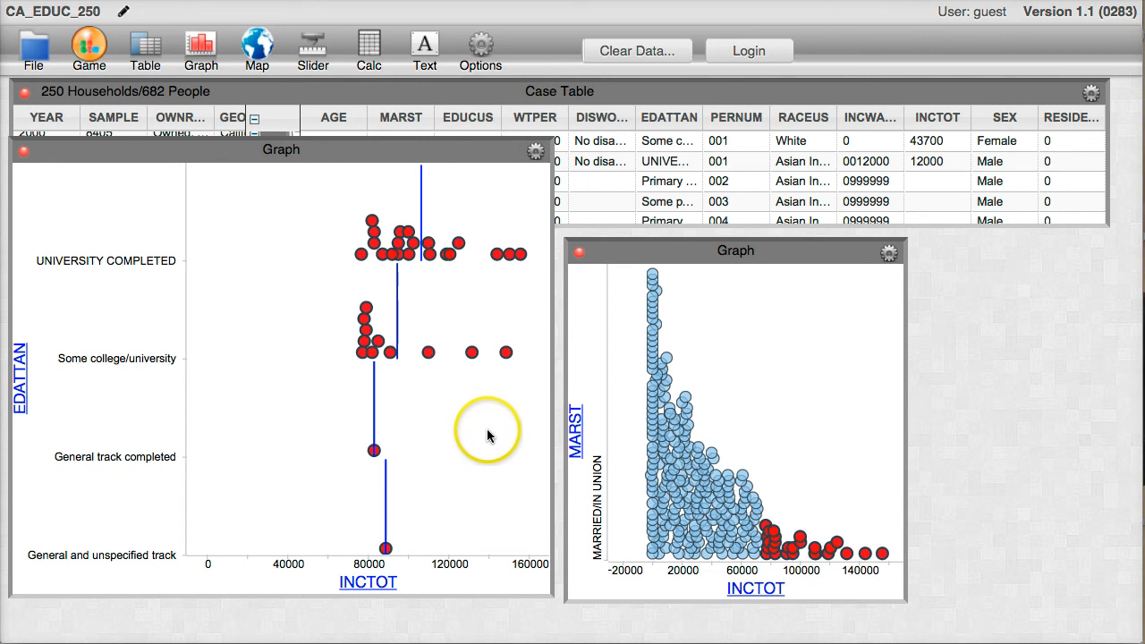
Close the MARST graph and create a new graph with SEX on the horizontal axis.
click(577, 255)
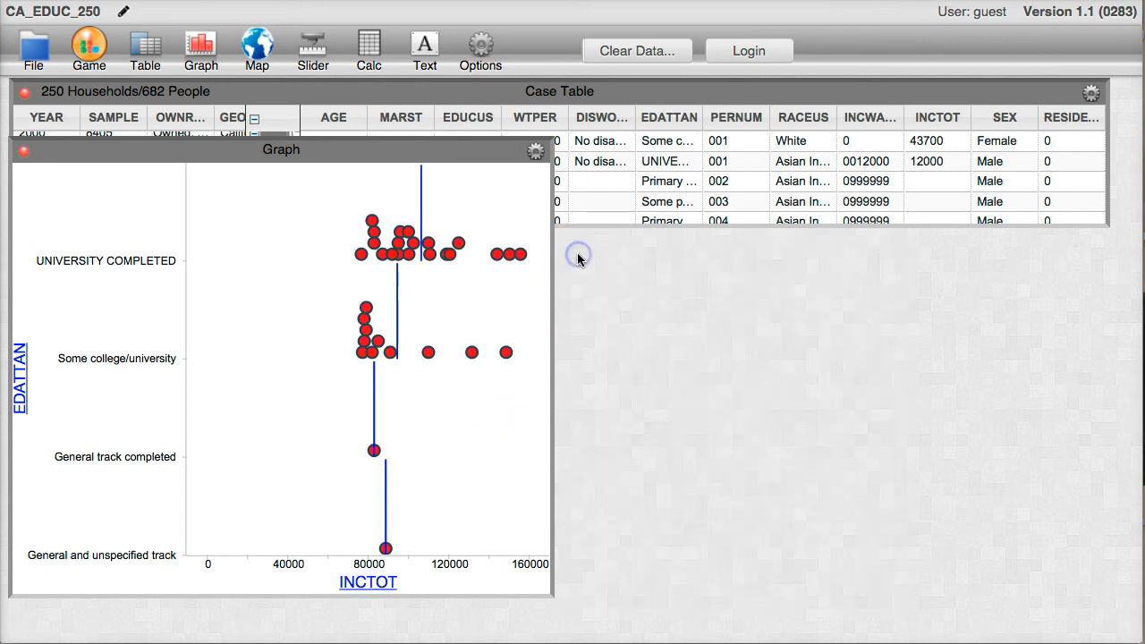
click(202, 46)
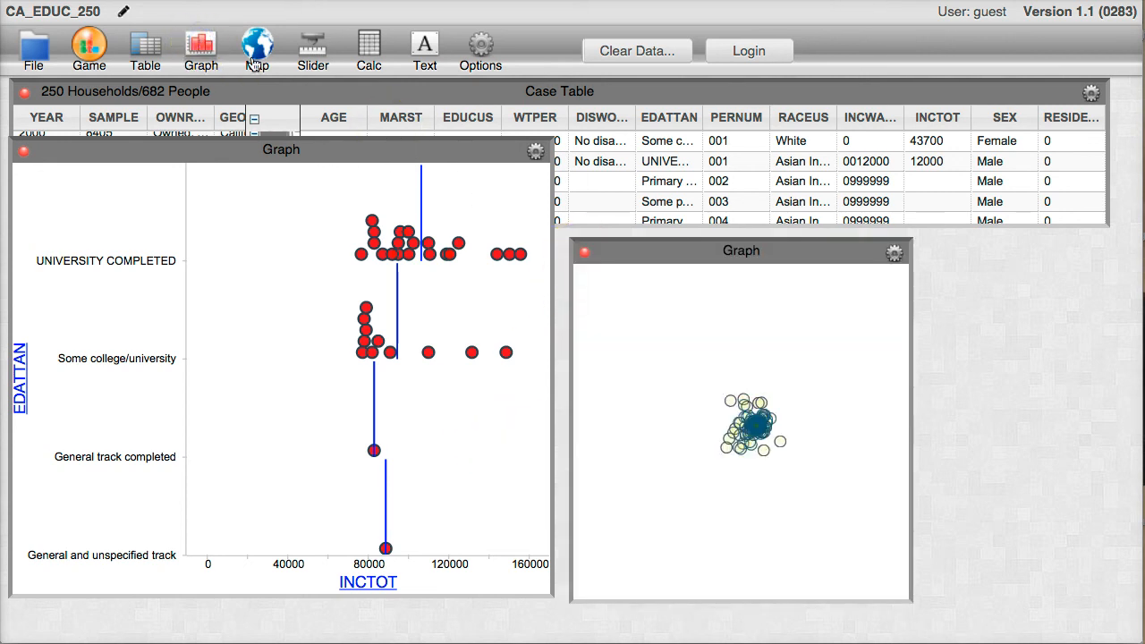
drag(1002, 117, 770, 589)
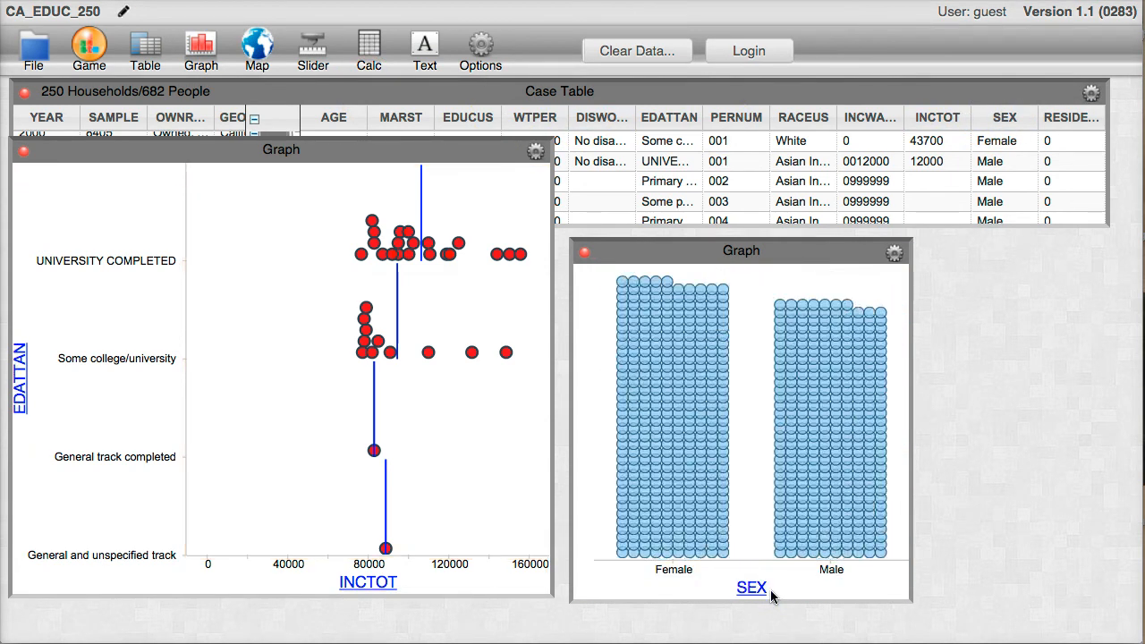
Select all Male cases in the SEX graph.
click(749, 377)
drag(764, 285, 888, 562)
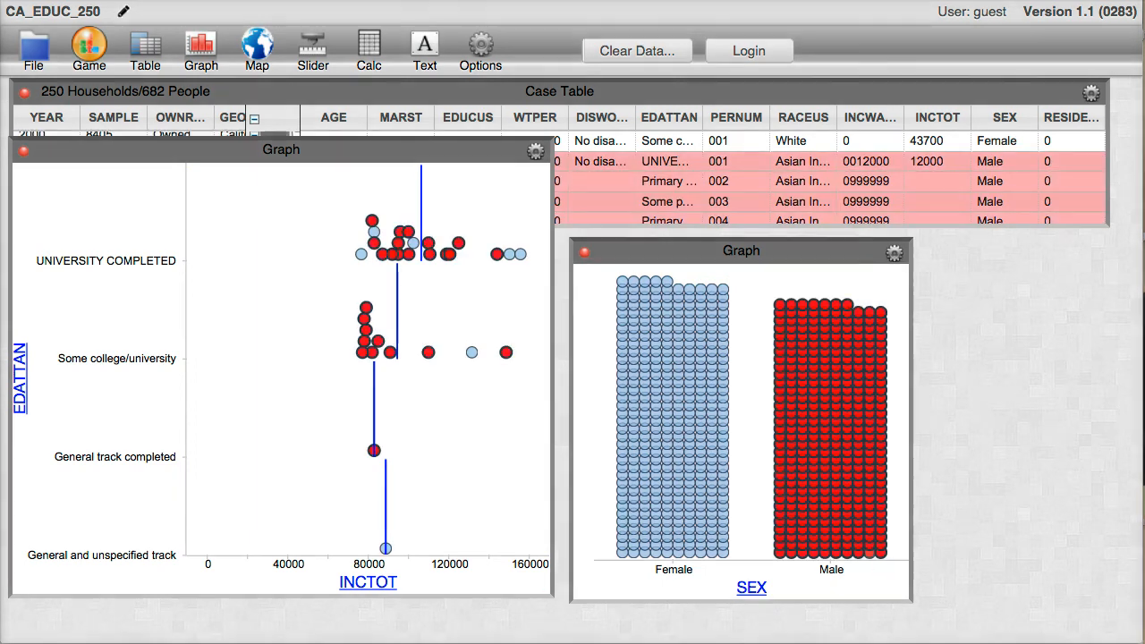